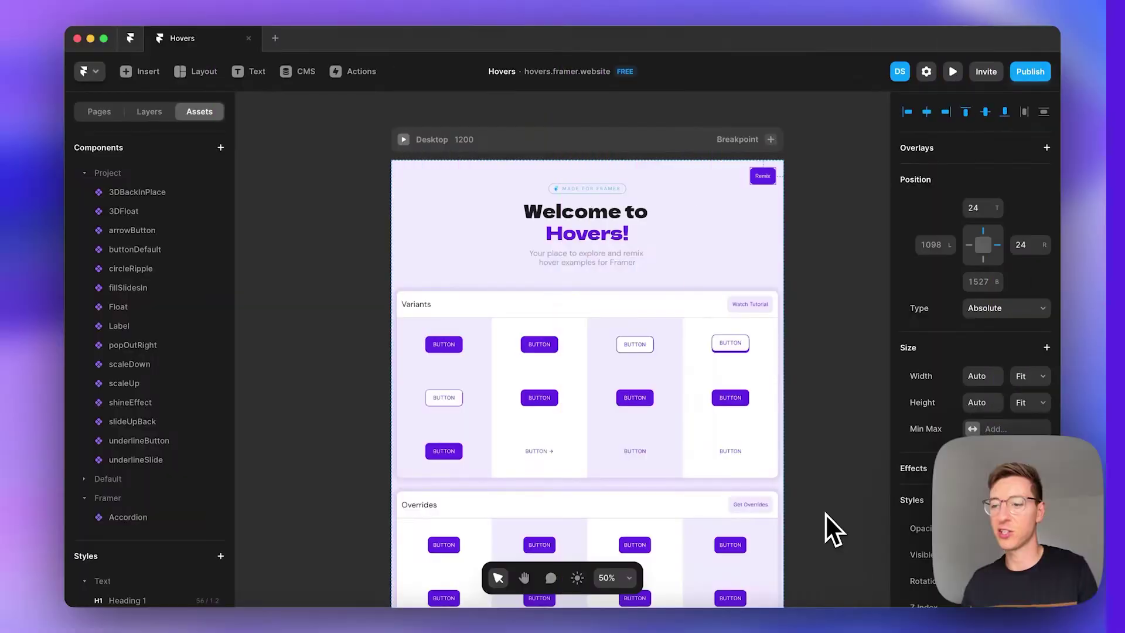
Step: Preview the Desktop page and widen the preview to about 1462
{"action": "left_click", "coordinate": [477, 249]}
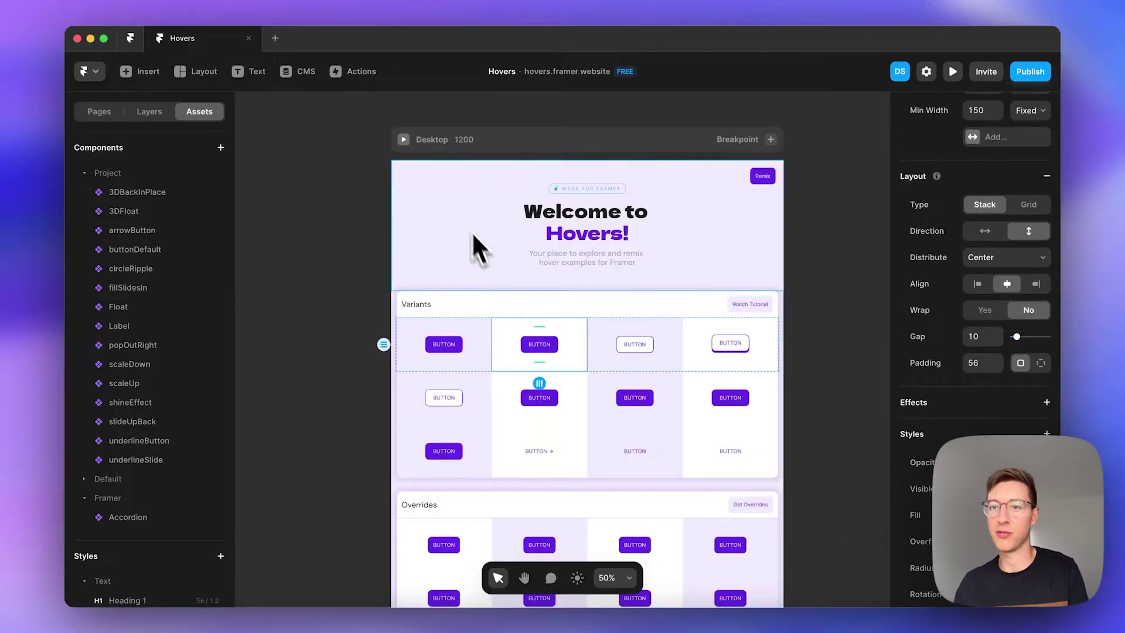
{"action": "left_click", "coordinate": [404, 141]}
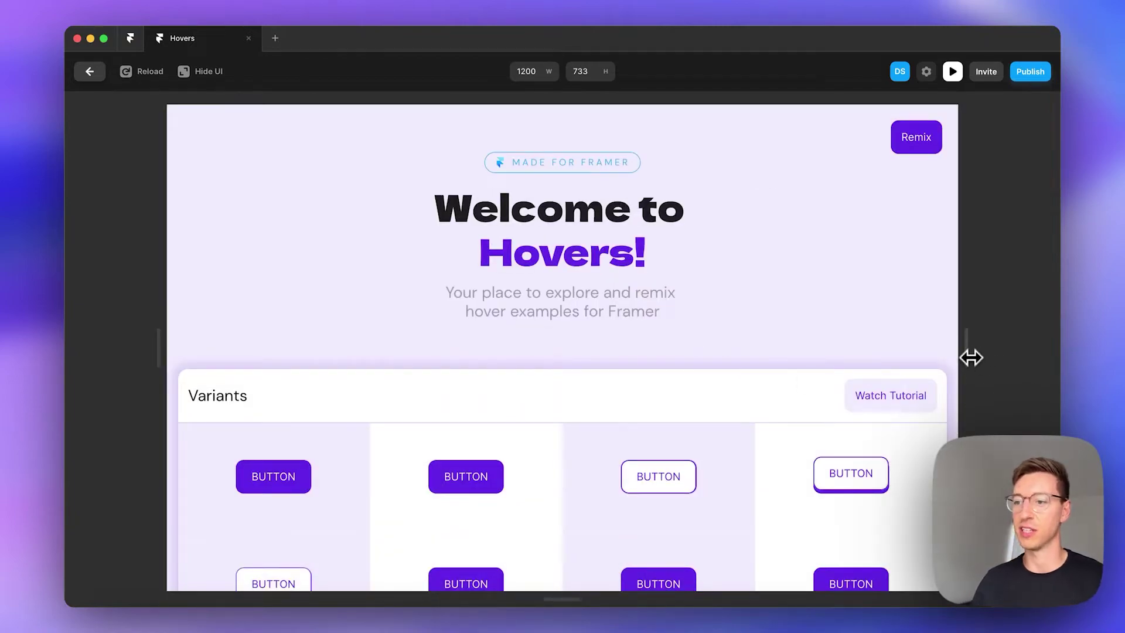
{"action": "left_click_drag", "start_coordinate": [971, 357], "coordinate": [1062, 364]}
Step: Check the site's publishing domains from the preview without updating the site
{"action": "left_click", "coordinate": [1028, 75]}
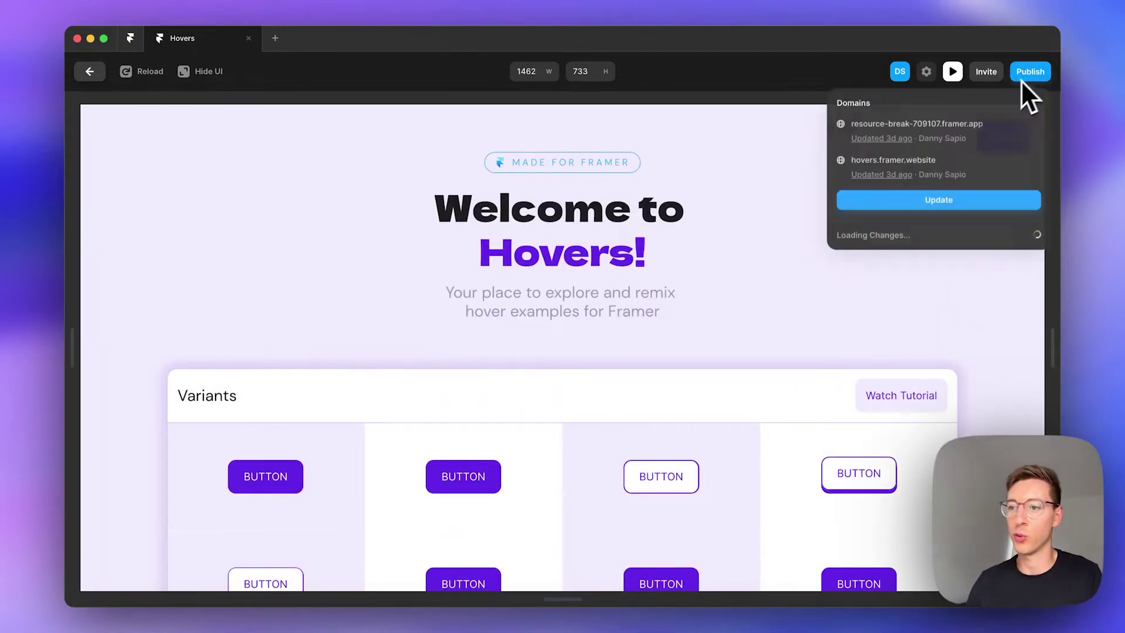
{"action": "left_click", "coordinate": [785, 371]}
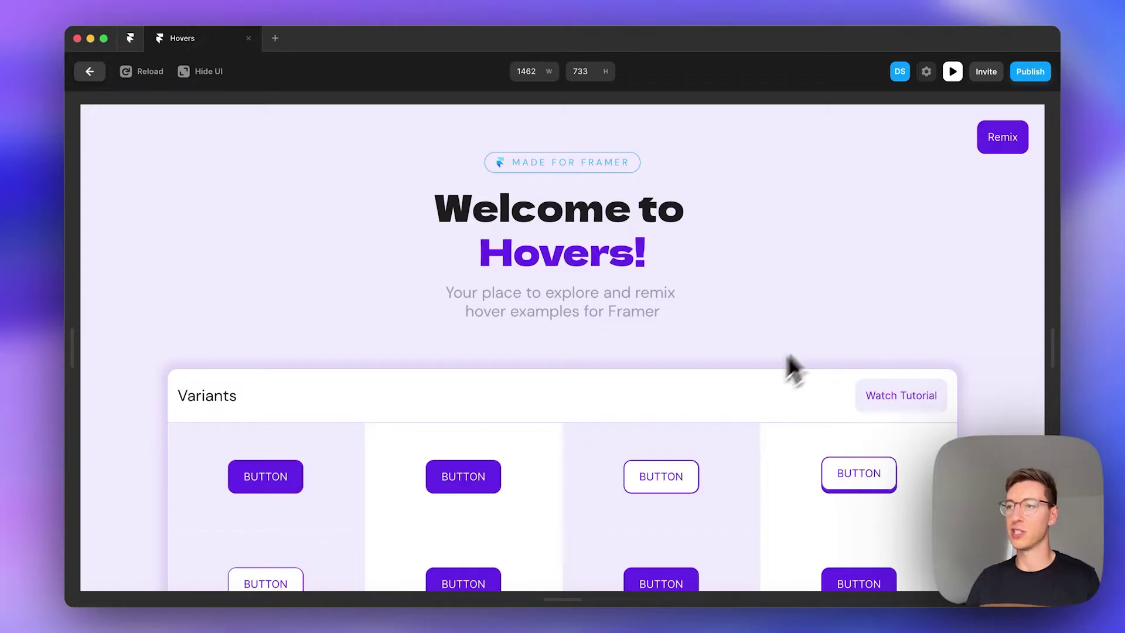
{"action": "left_click", "coordinate": [1031, 76]}
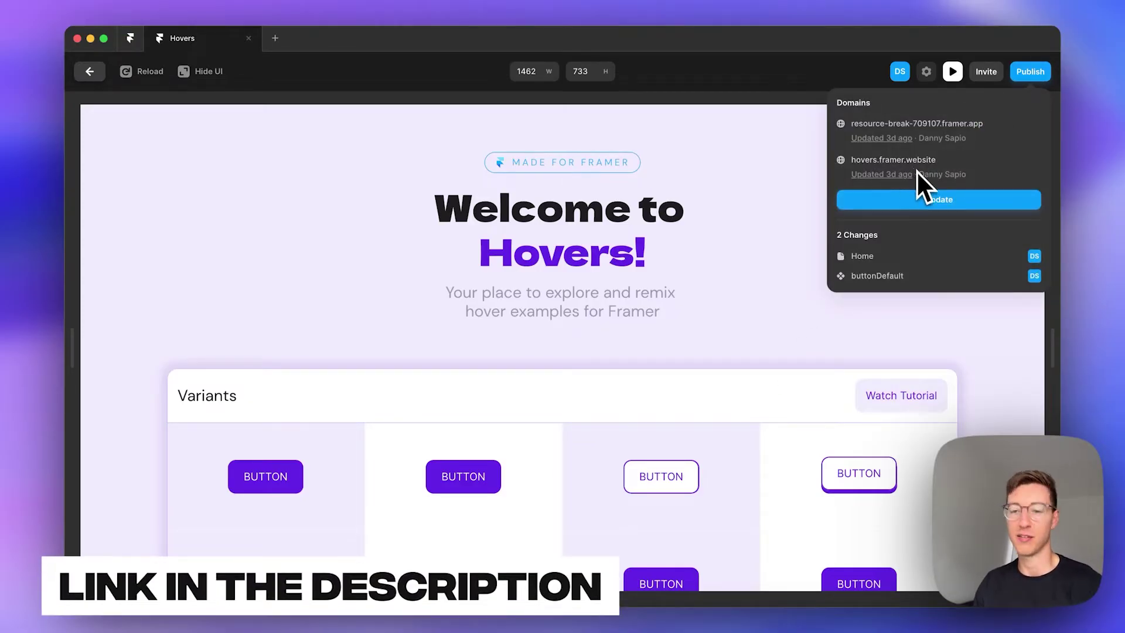
{"action": "left_click", "coordinate": [711, 266]}
Step: Examine the hover effects of the buttons in the Variants and Overrides sections, and return to the canvas
{"action": "scroll", "coordinate": [637, 364], "scroll_direction": "down", "scroll_amount": 2}
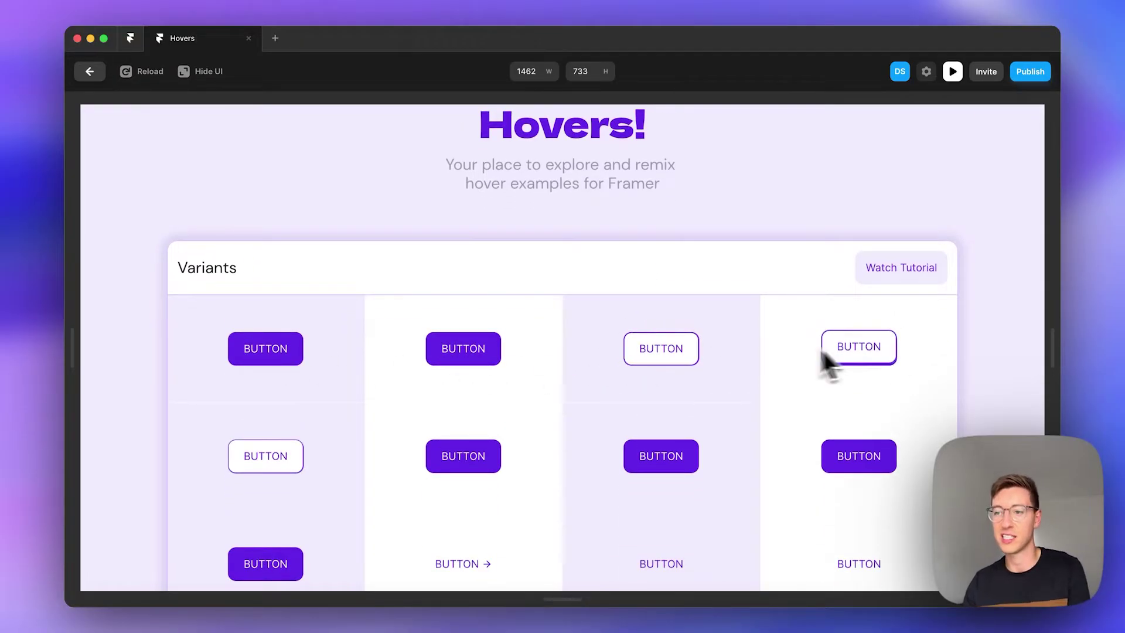
{"action": "scroll", "coordinate": [779, 351], "scroll_direction": "down", "scroll_amount": 1}
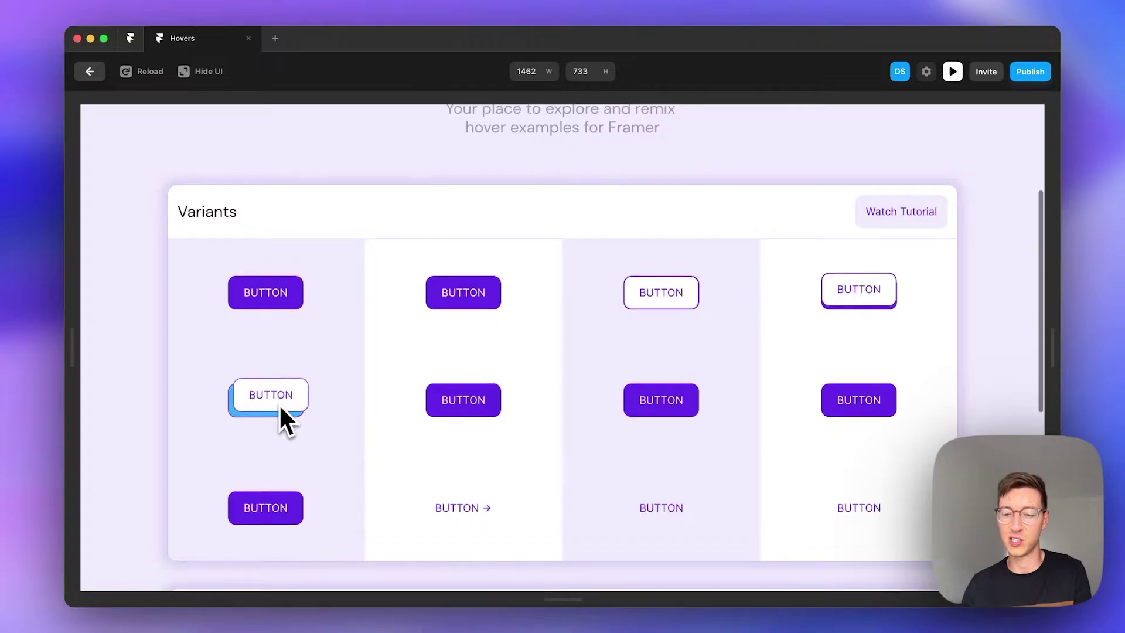
{"action": "scroll", "coordinate": [281, 403], "scroll_direction": "down", "scroll_amount": 3}
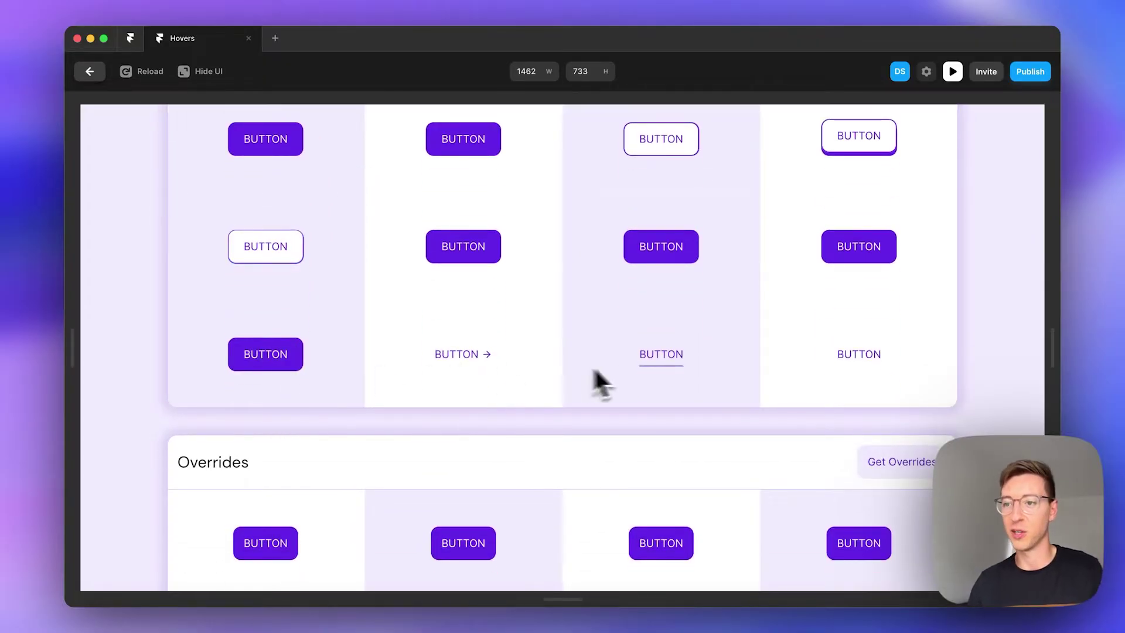
{"action": "scroll", "coordinate": [773, 357], "scroll_direction": "up", "scroll_amount": 6}
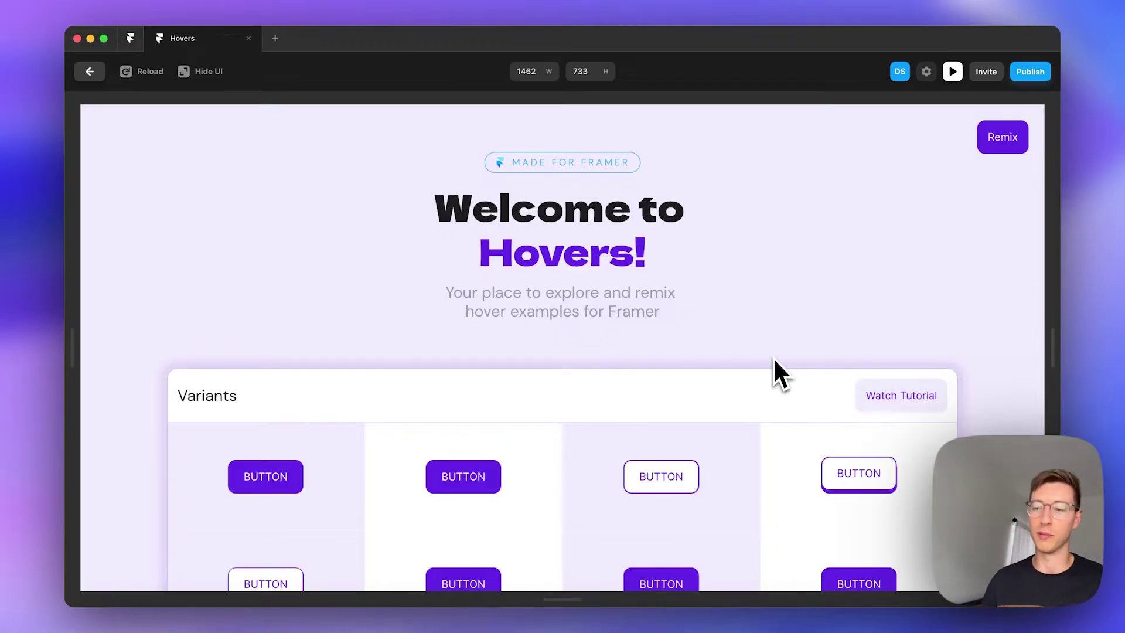
{"action": "scroll", "coordinate": [773, 359], "scroll_direction": "down", "scroll_amount": 10}
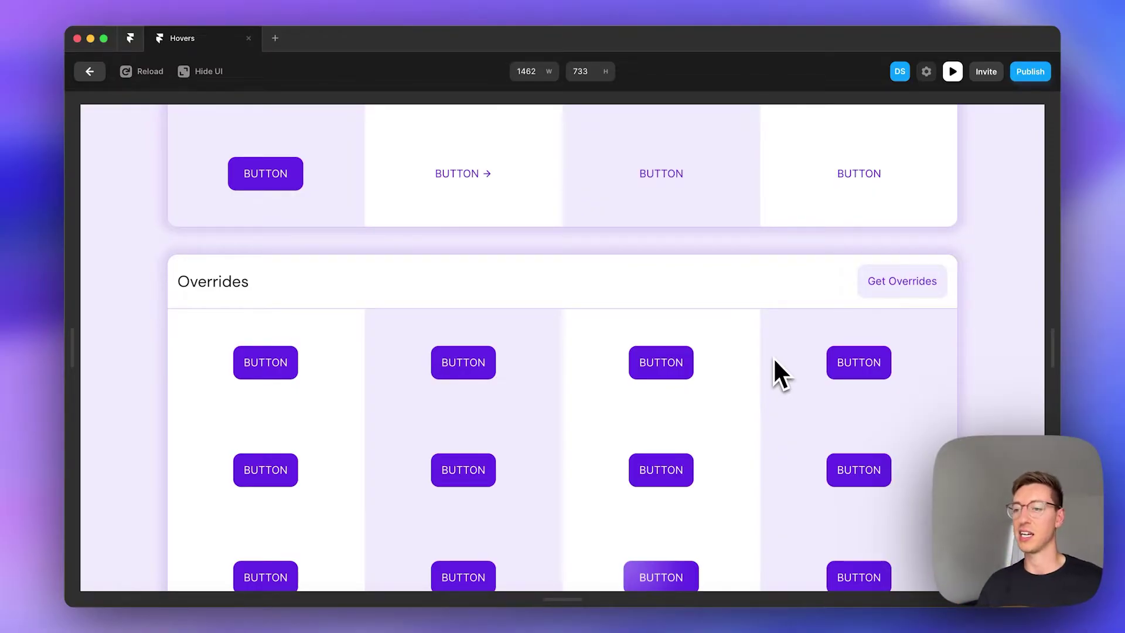
{"action": "left_click", "coordinate": [858, 362]}
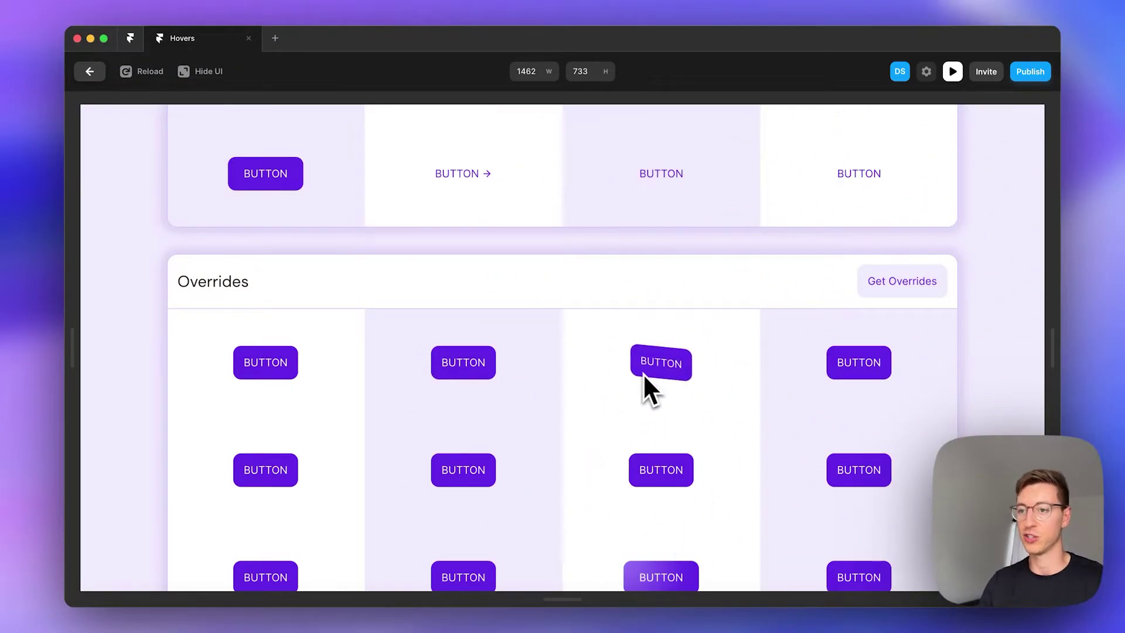
{"action": "key", "text": "Escape"}
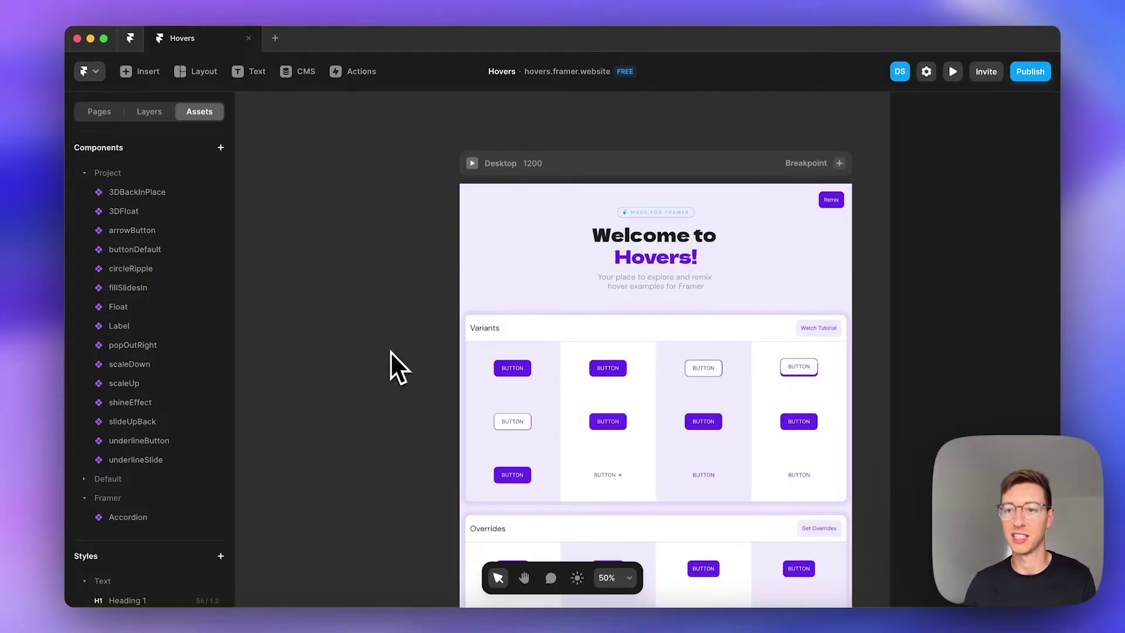
Step: Add a BUTTON text on the empty canvas beside the Desktop page and apply the White color style
{"action": "scroll", "coordinate": [387, 350], "scroll_direction": "up", "scroll_amount": 5}
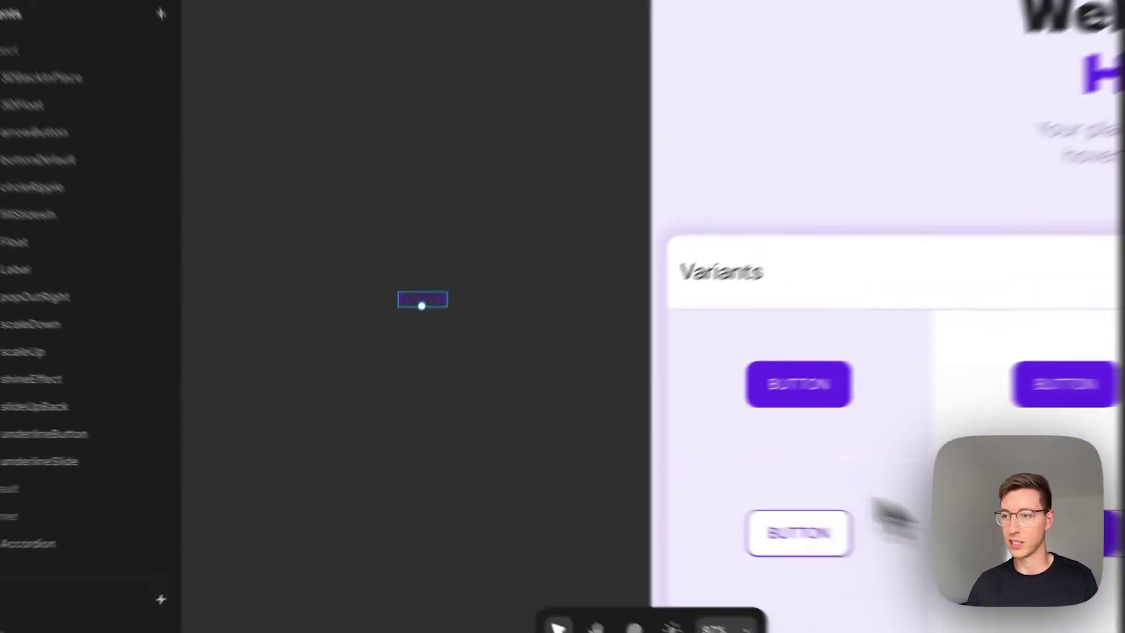
{"action": "scroll", "coordinate": [410, 360], "scroll_direction": "up", "scroll_amount": 5}
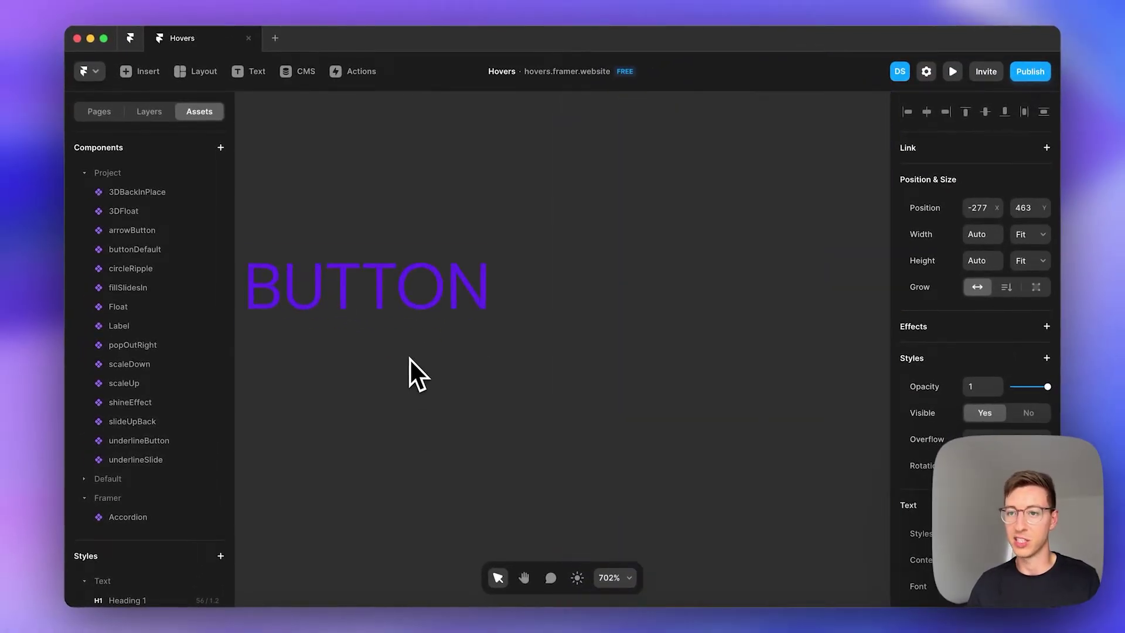
{"action": "scroll", "coordinate": [976, 352], "scroll_direction": "down", "scroll_amount": 5}
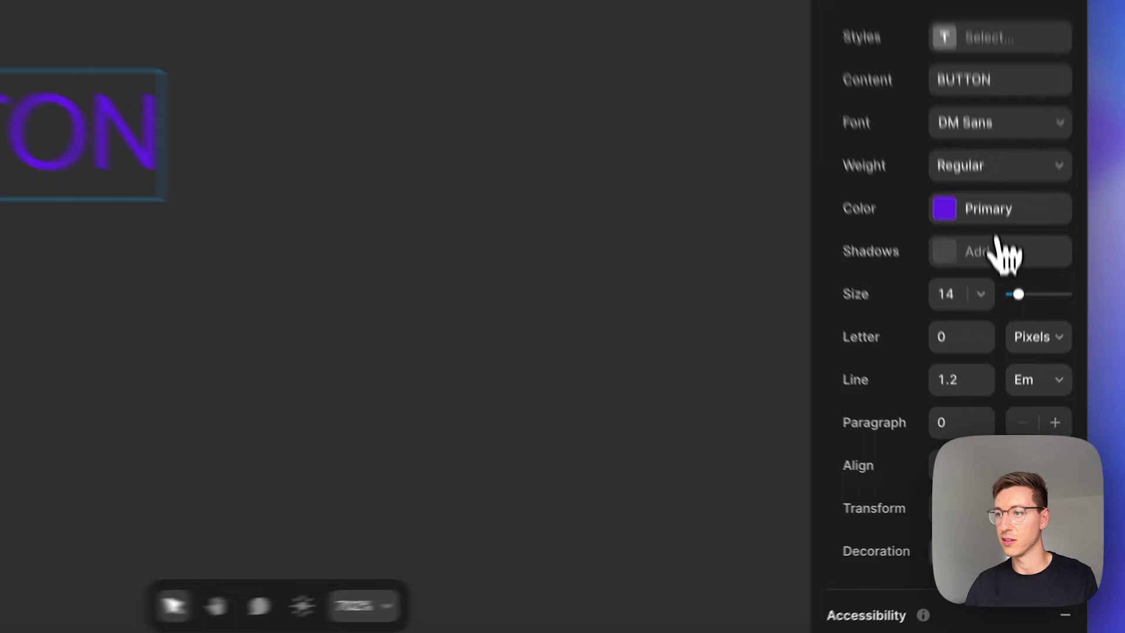
{"action": "left_click", "coordinate": [998, 334]}
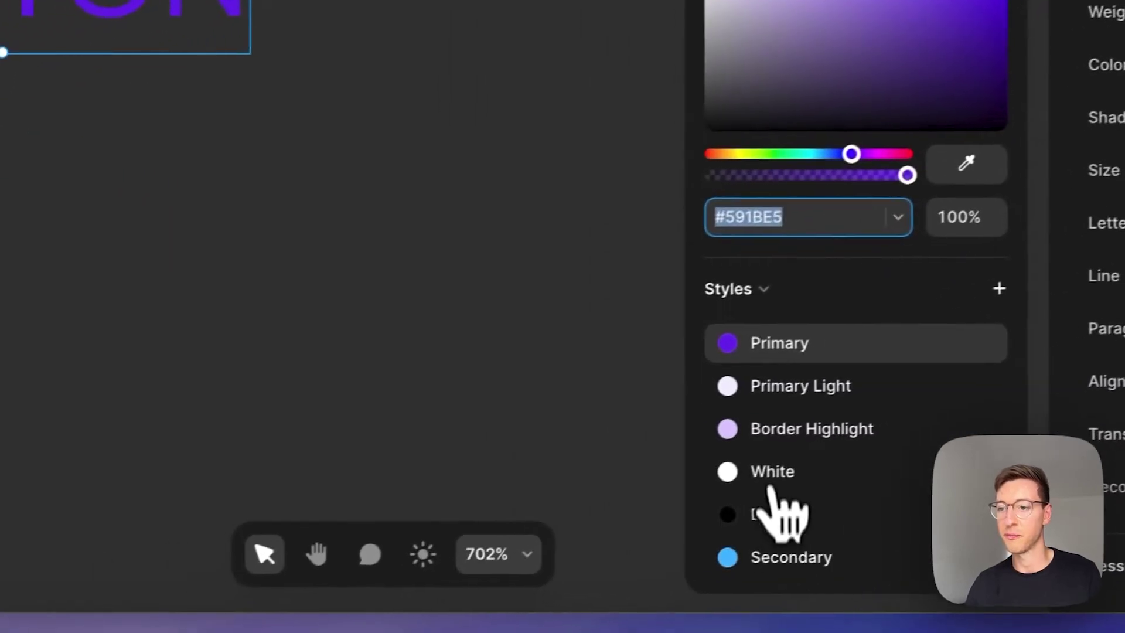
{"action": "left_click", "coordinate": [768, 477]}
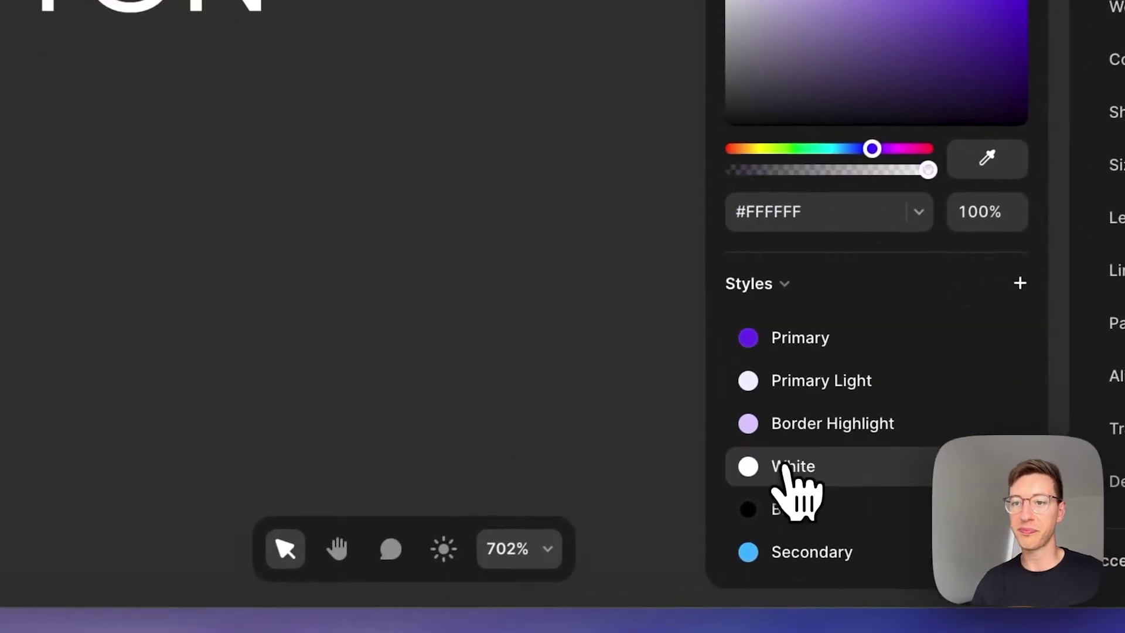
Step: Wrap the BUTTON text in a Columns stack and fill the stack with the Primary color style
{"action": "left_click", "coordinate": [434, 278]}
{"action": "left_click", "coordinate": [170, 16]}
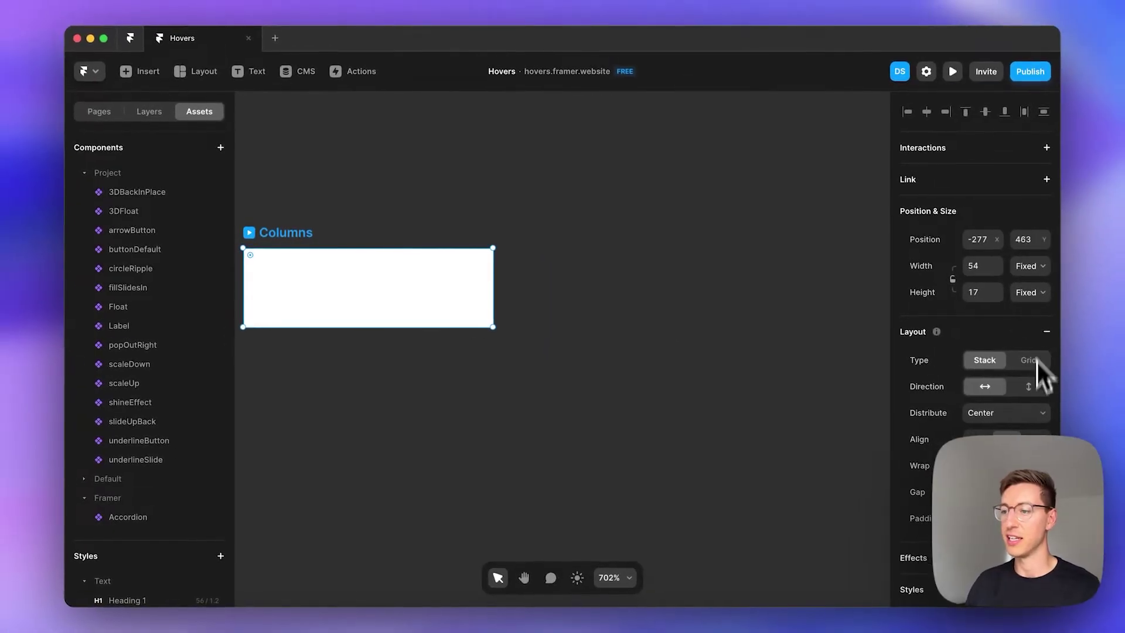
{"action": "scroll", "coordinate": [1037, 375], "scroll_direction": "down", "scroll_amount": 3}
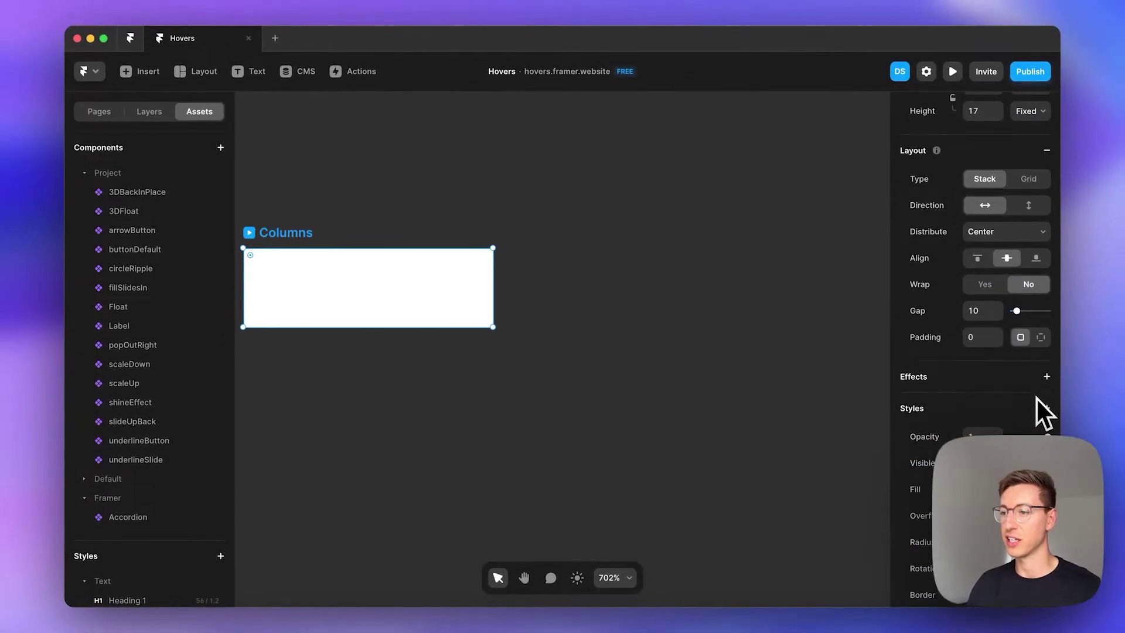
{"action": "left_click", "coordinate": [977, 489]}
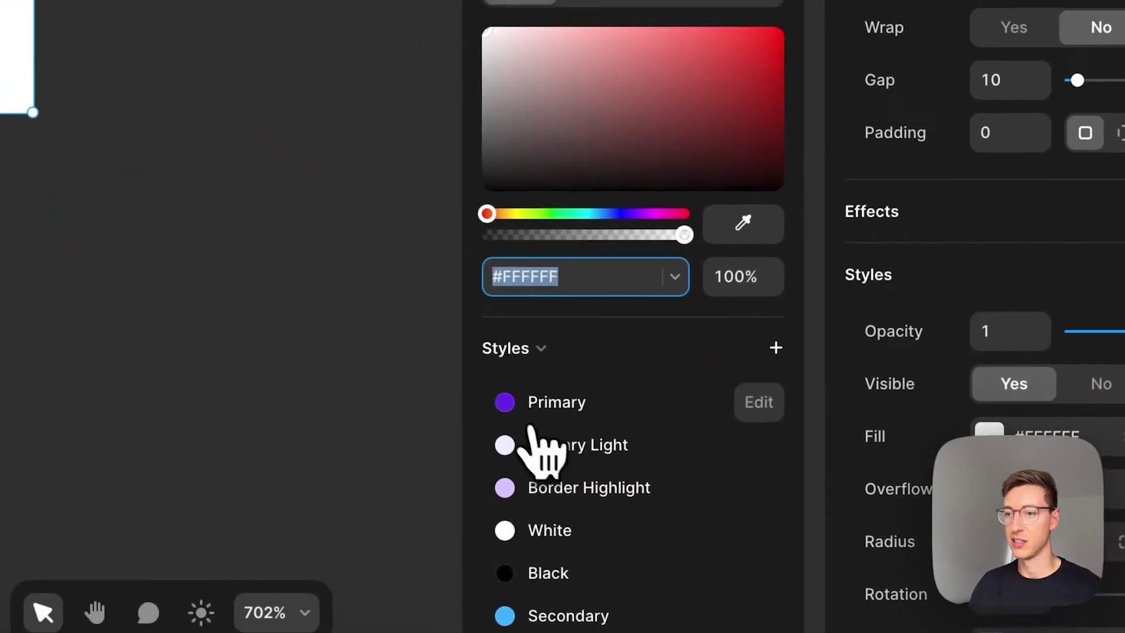
{"action": "left_click", "coordinate": [542, 410]}
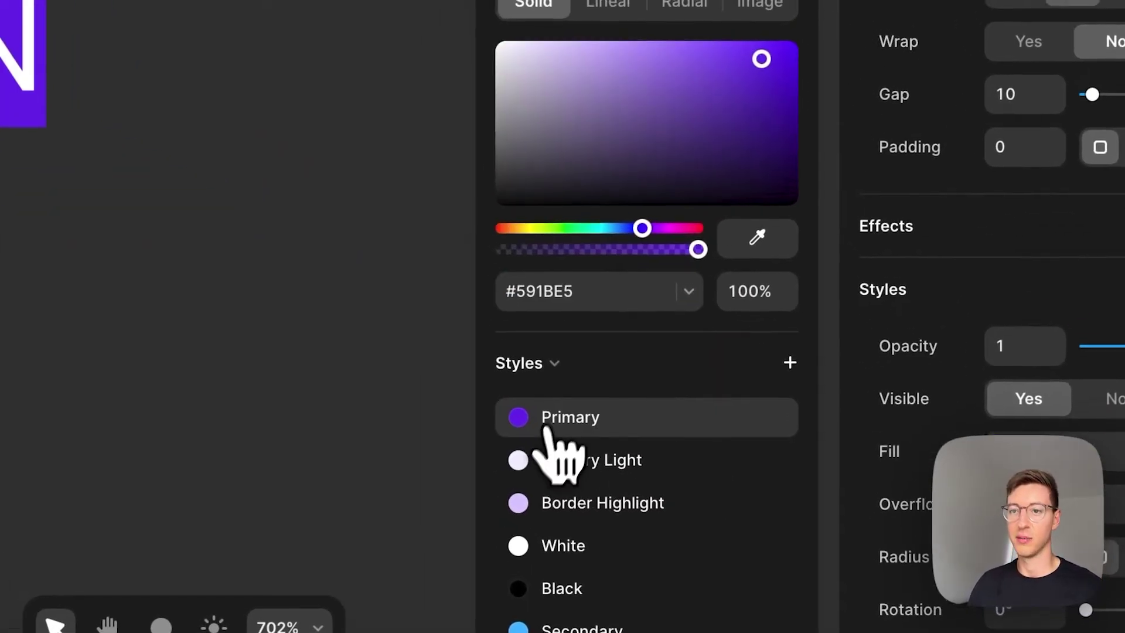
Step: Set the stack's width and height to Fit and its padding to 16
{"action": "scroll", "coordinate": [1089, 292], "scroll_direction": "up", "scroll_amount": 5}
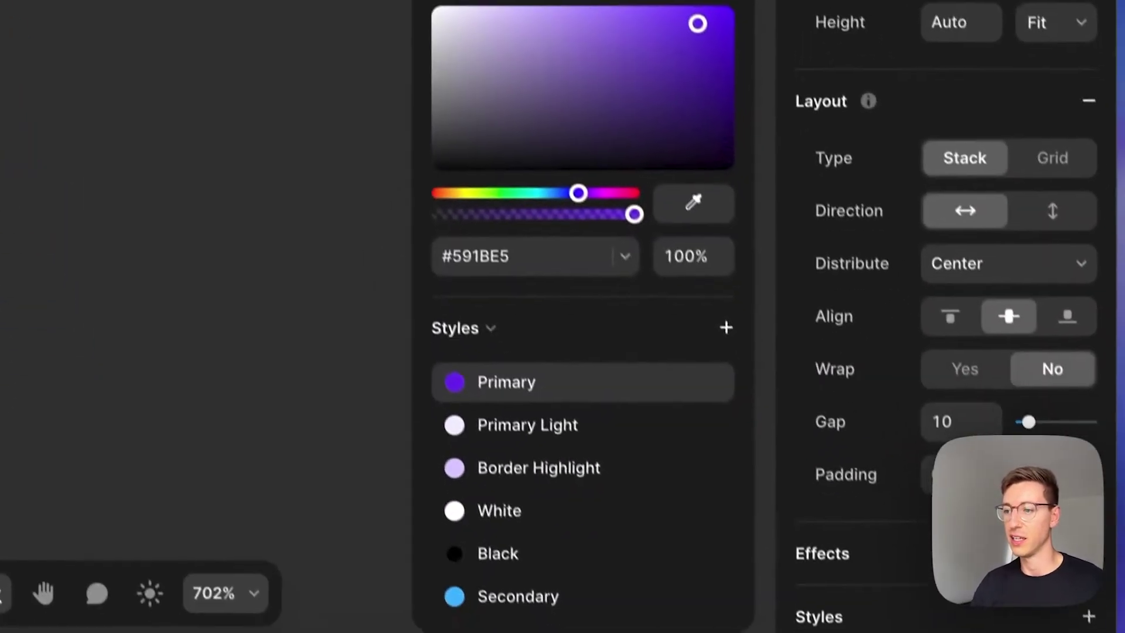
{"action": "left_click", "coordinate": [925, 449]}
{"action": "type", "text": "16"}
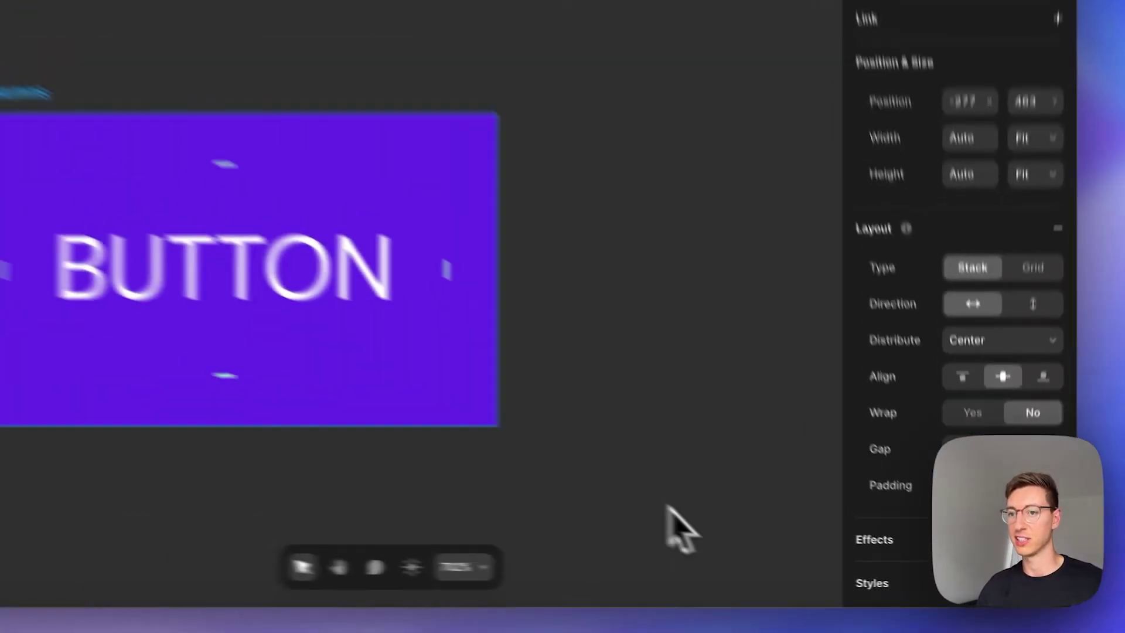
Step: Round the button stack's corners with a radius of 8
{"action": "scroll", "coordinate": [445, 448], "scroll_direction": "down", "scroll_amount": 5}
{"action": "scroll", "coordinate": [973, 352], "scroll_direction": "down", "scroll_amount": 1}
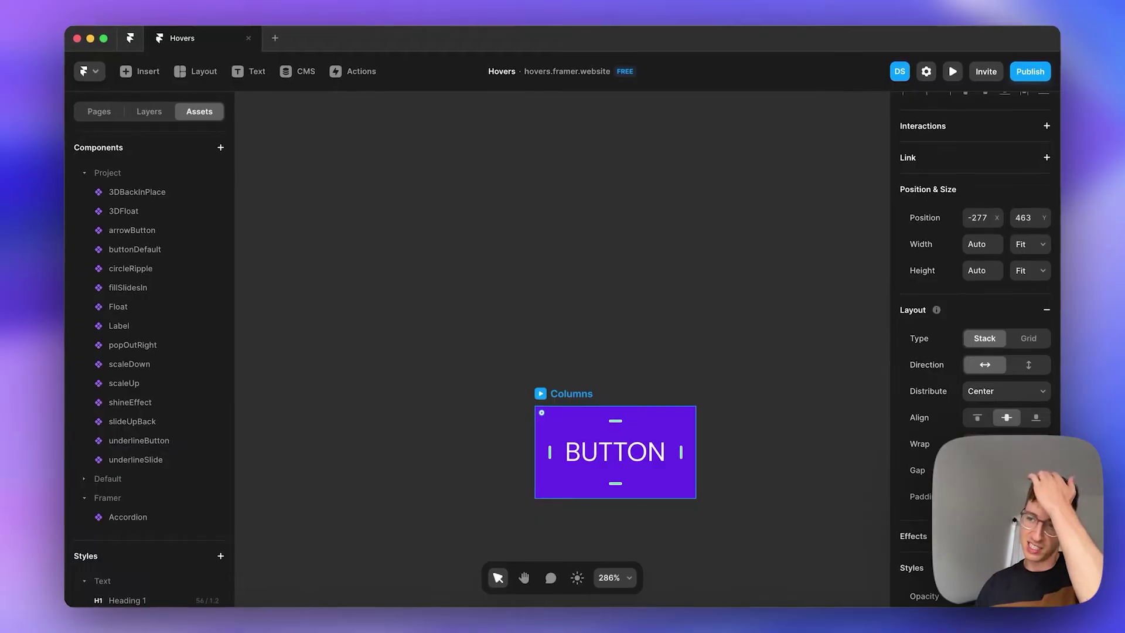
{"action": "scroll", "coordinate": [975, 322], "scroll_direction": "down", "scroll_amount": 6}
{"action": "left_click", "coordinate": [977, 294]}
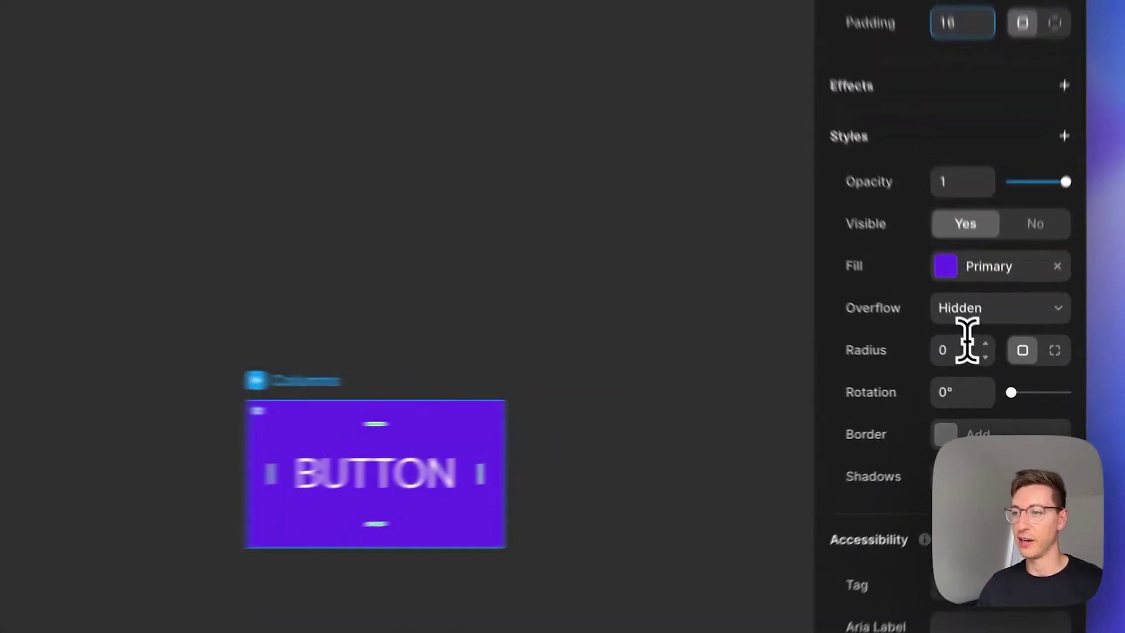
{"action": "type", "text": "8"}
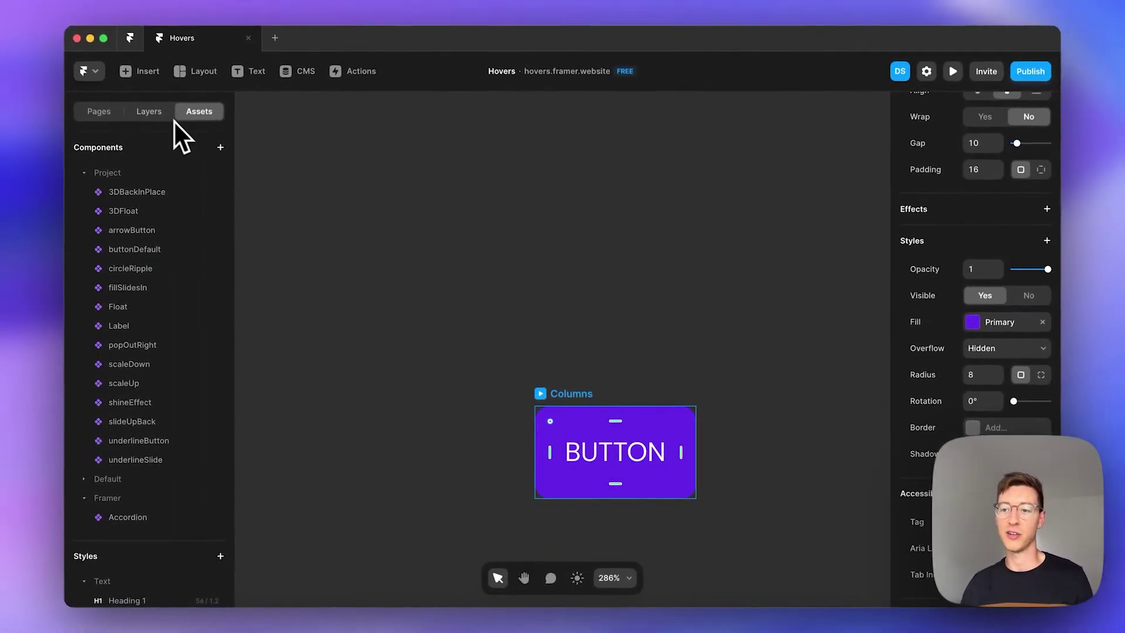
Step: Wrap the button stack in an outer Columns stack sized to fit its content
{"action": "left_click", "coordinate": [149, 111]}
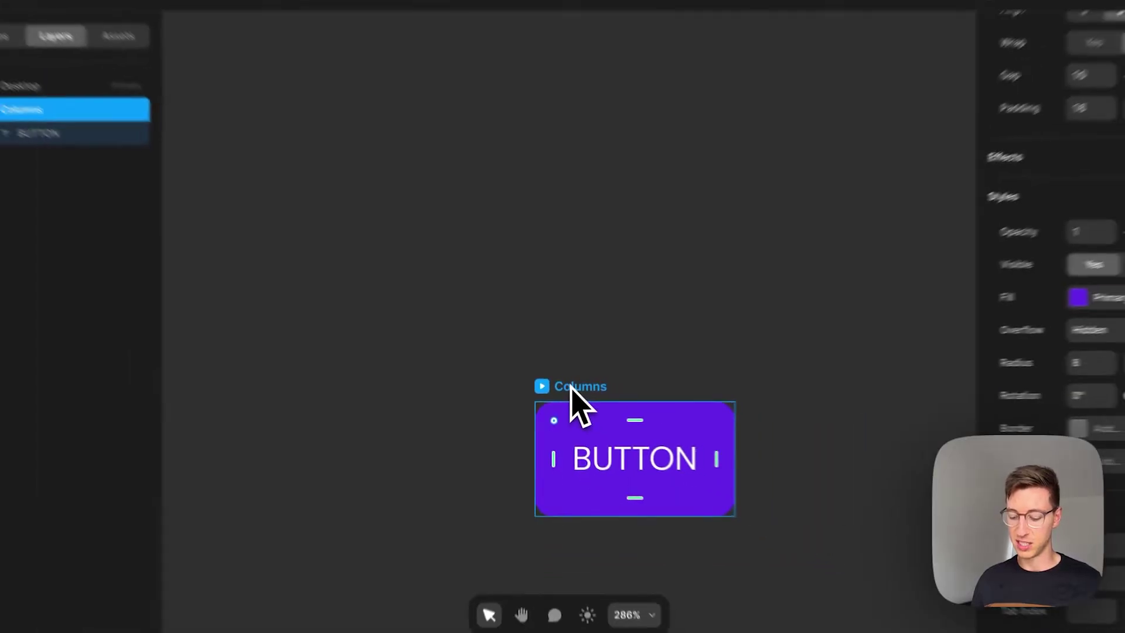
{"action": "key", "text": "alt+super+Return"}
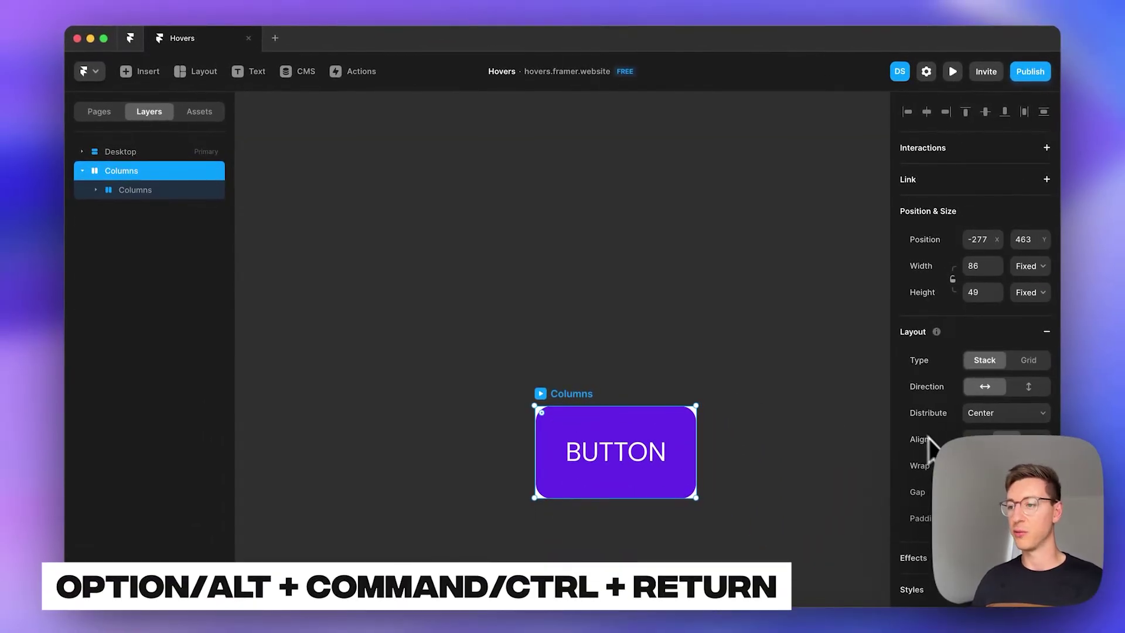
{"action": "double_click", "coordinate": [1044, 335]}
{"action": "scroll", "coordinate": [1018, 335], "scroll_direction": "down", "scroll_amount": 2}
{"action": "scroll", "coordinate": [1018, 336], "scroll_direction": "down", "scroll_amount": 5}
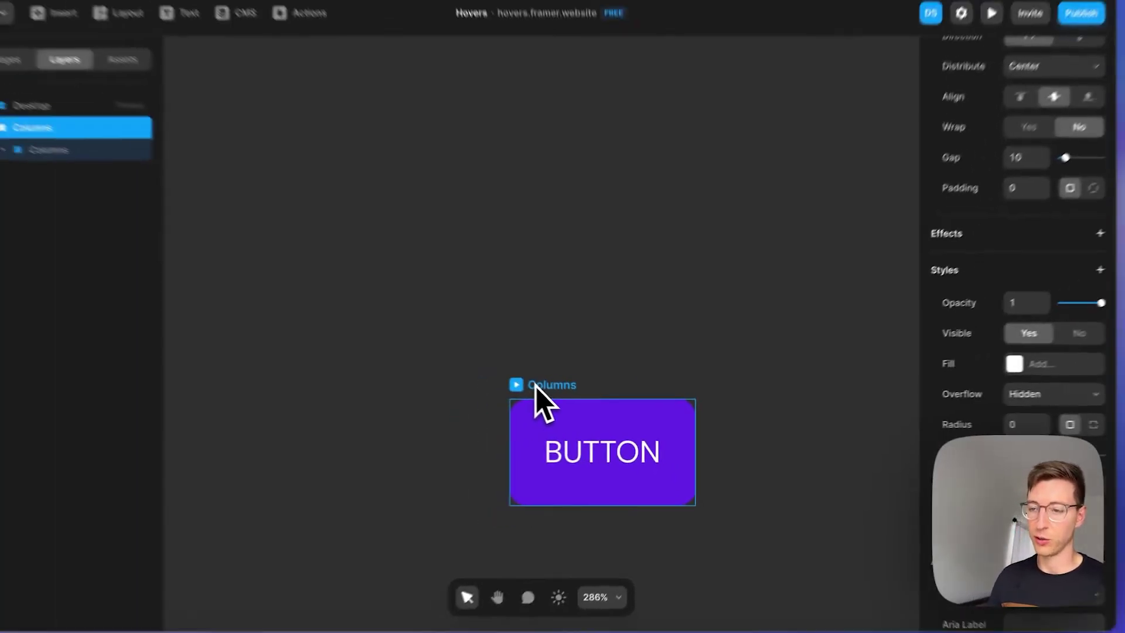
Step: Turn the outer stack into a component named Button Component
{"action": "key", "text": "super+alt+k"}
{"action": "type", "text": "Button Component"}
{"action": "key", "text": "Return"}
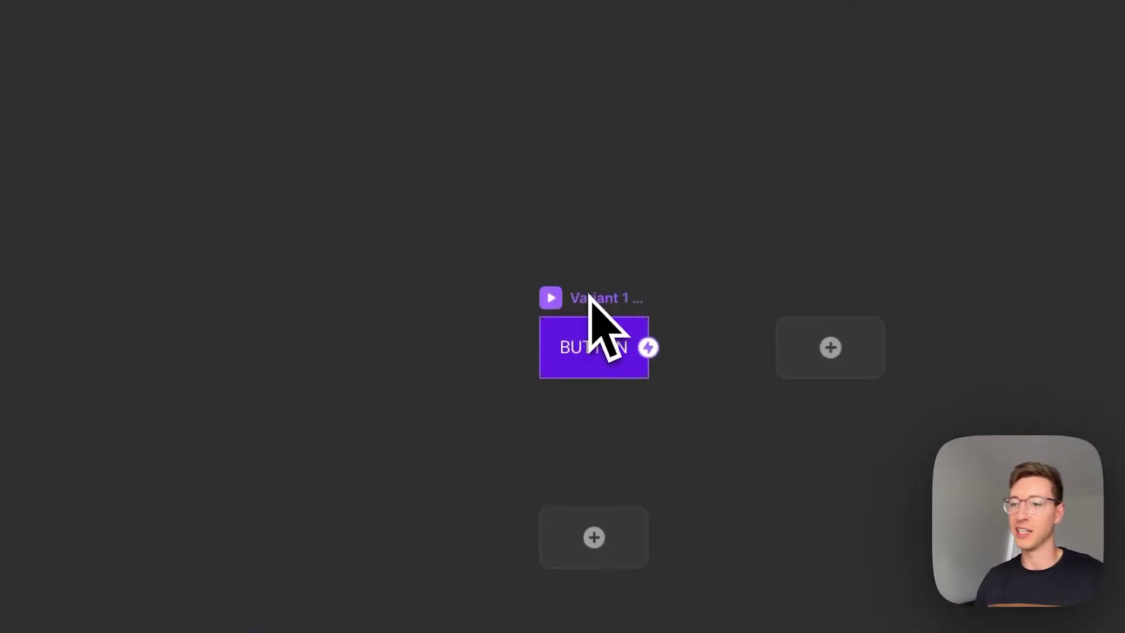
Step: Add a Hover variant beneath the component's primary variant
{"action": "scroll", "coordinate": [575, 503], "scroll_direction": "up", "scroll_amount": 5}
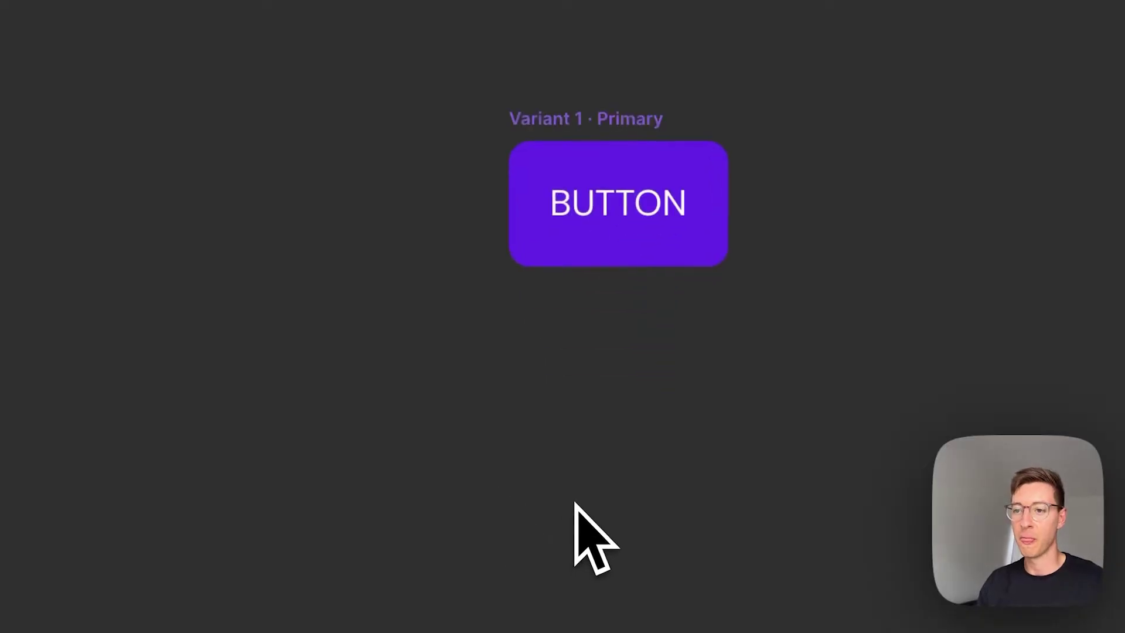
{"action": "scroll", "coordinate": [638, 188], "scroll_direction": "right", "scroll_amount": 2}
{"action": "scroll", "coordinate": [491, 183], "scroll_direction": "down", "scroll_amount": 3}
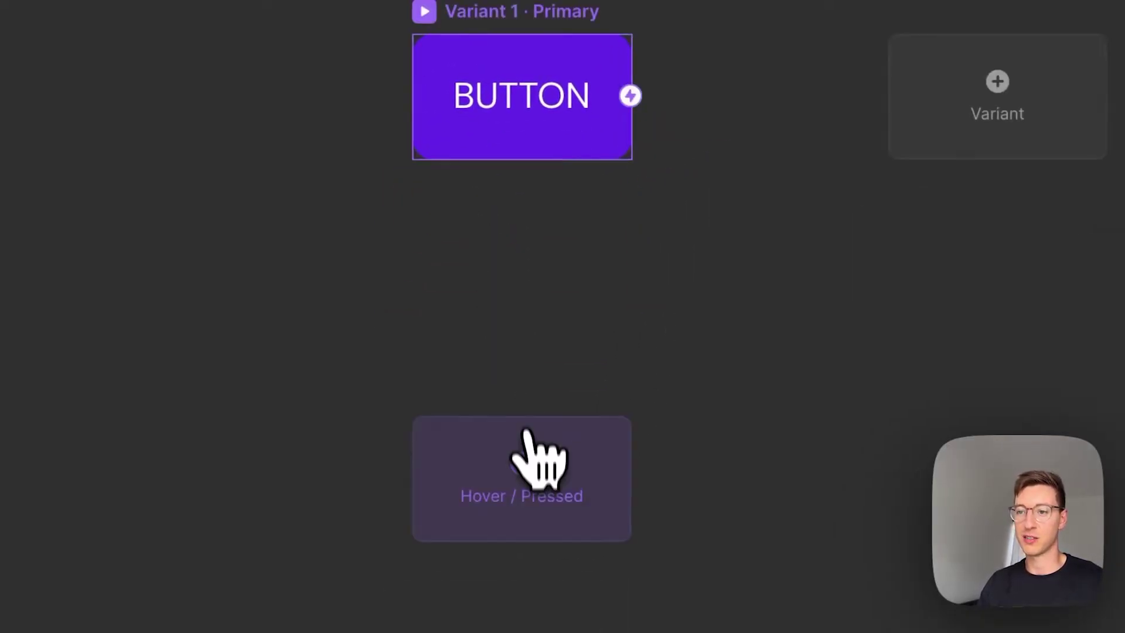
{"action": "left_click", "coordinate": [589, 495]}
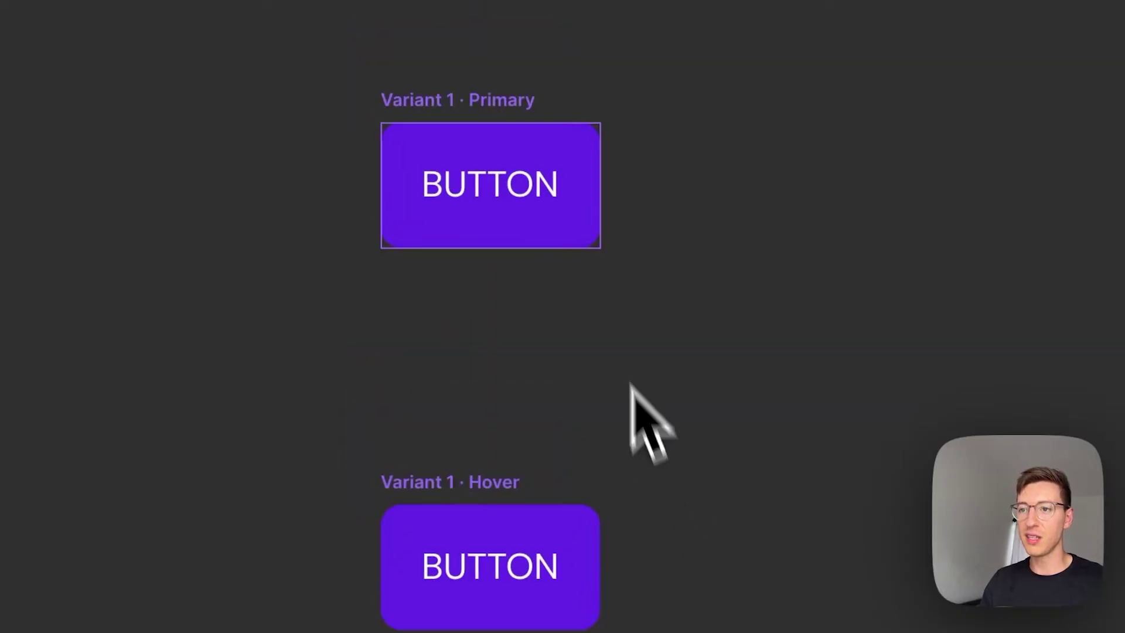
Step: Set the primary variant's height to Fixed and its overflow to Visible
{"action": "left_click", "coordinate": [452, 102]}
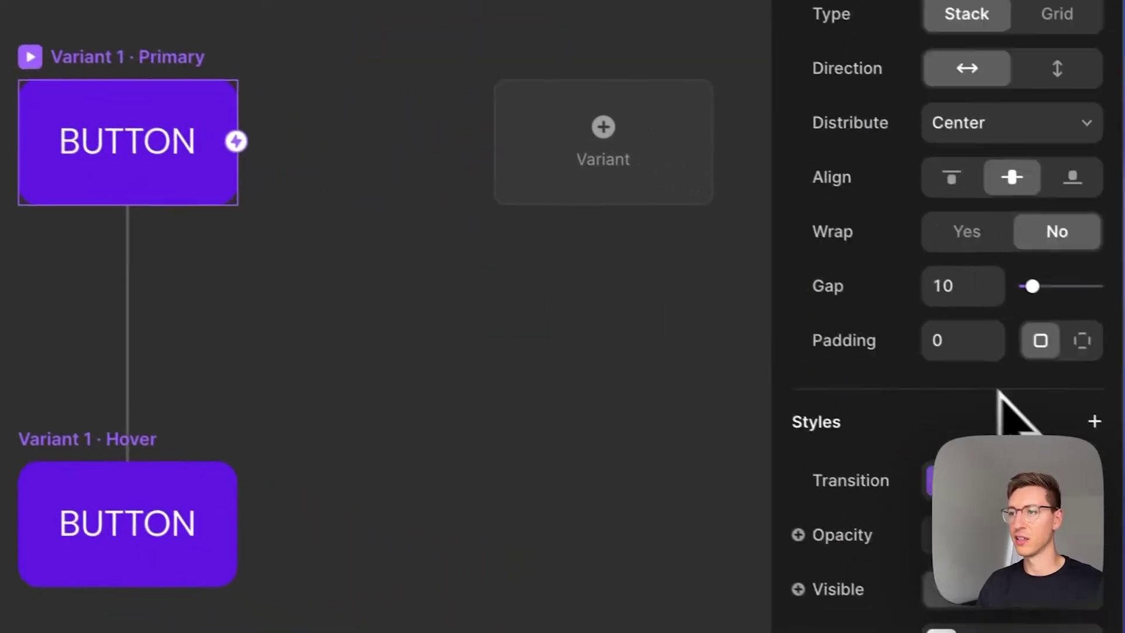
{"action": "scroll", "coordinate": [997, 390], "scroll_direction": "up", "scroll_amount": 6}
{"action": "left_click", "coordinate": [1066, 355]}
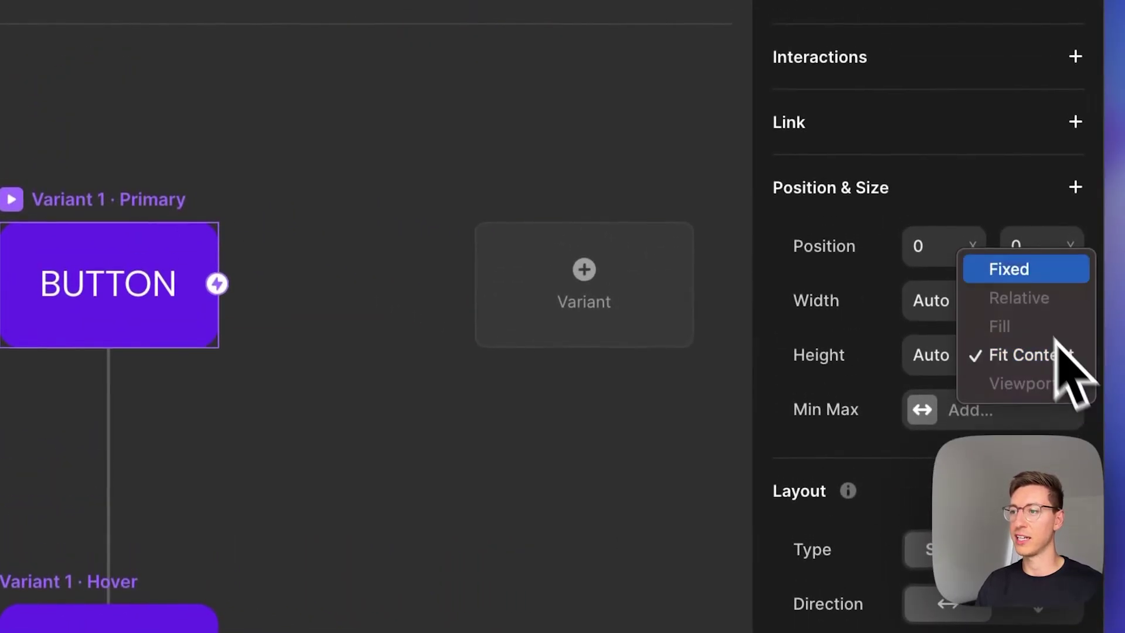
{"action": "left_click", "coordinate": [1017, 278]}
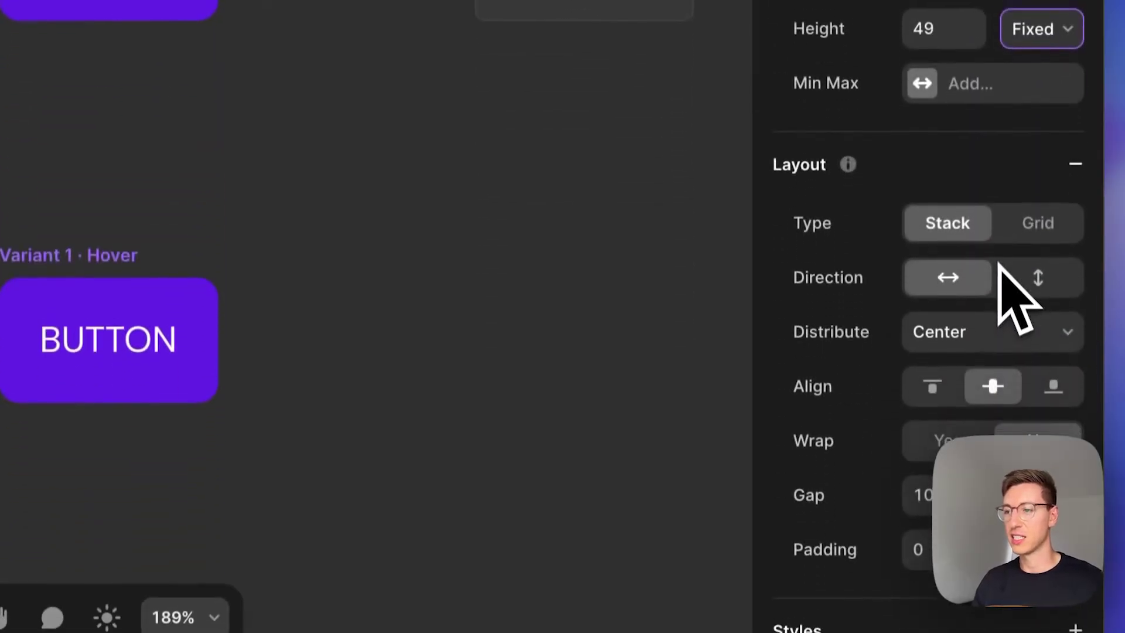
{"action": "scroll", "coordinate": [974, 430], "scroll_direction": "down", "scroll_amount": 5}
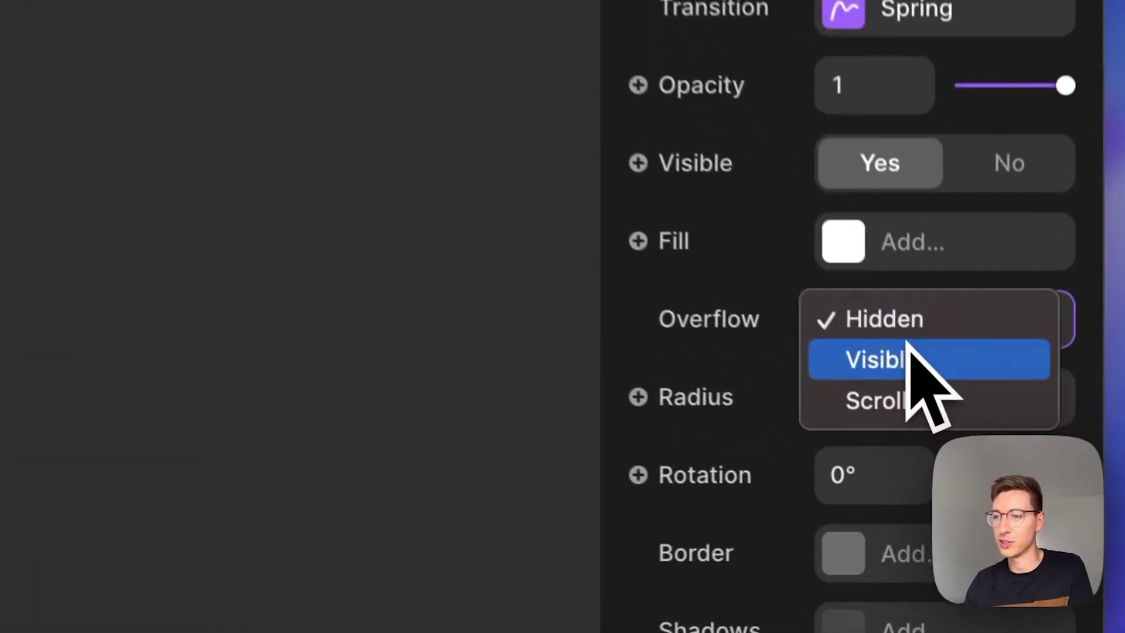
{"action": "left_click", "coordinate": [946, 446]}
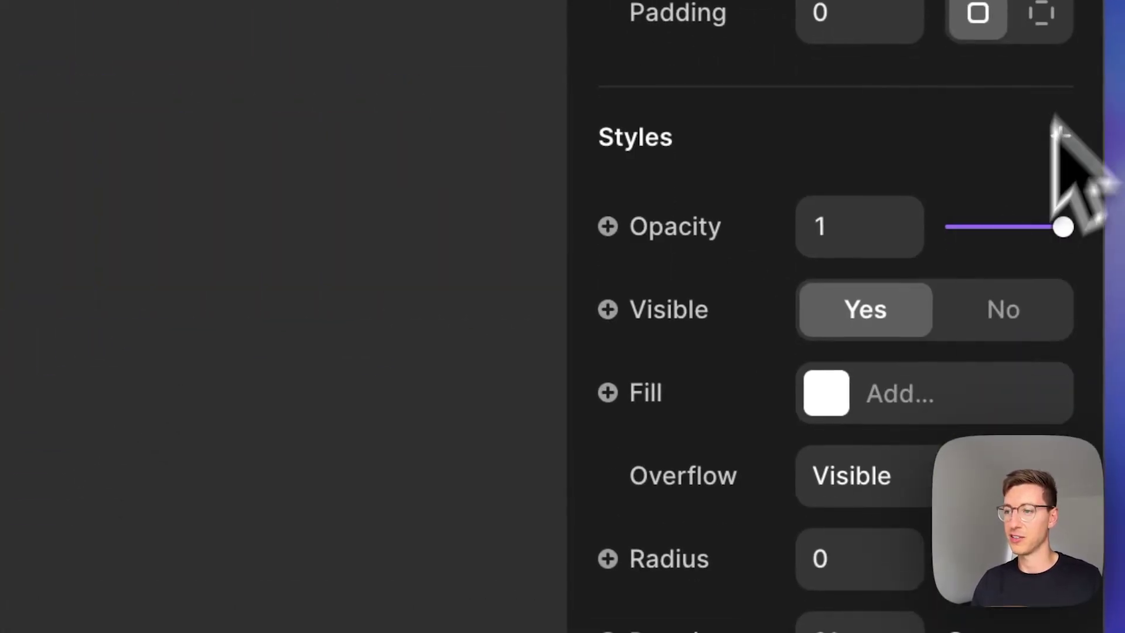
Step: Give the Hover variant a bottom padding of 10, leaving its other sides at 0
{"action": "left_click", "coordinate": [1043, 206]}
{"action": "left_click", "coordinate": [961, 96]}
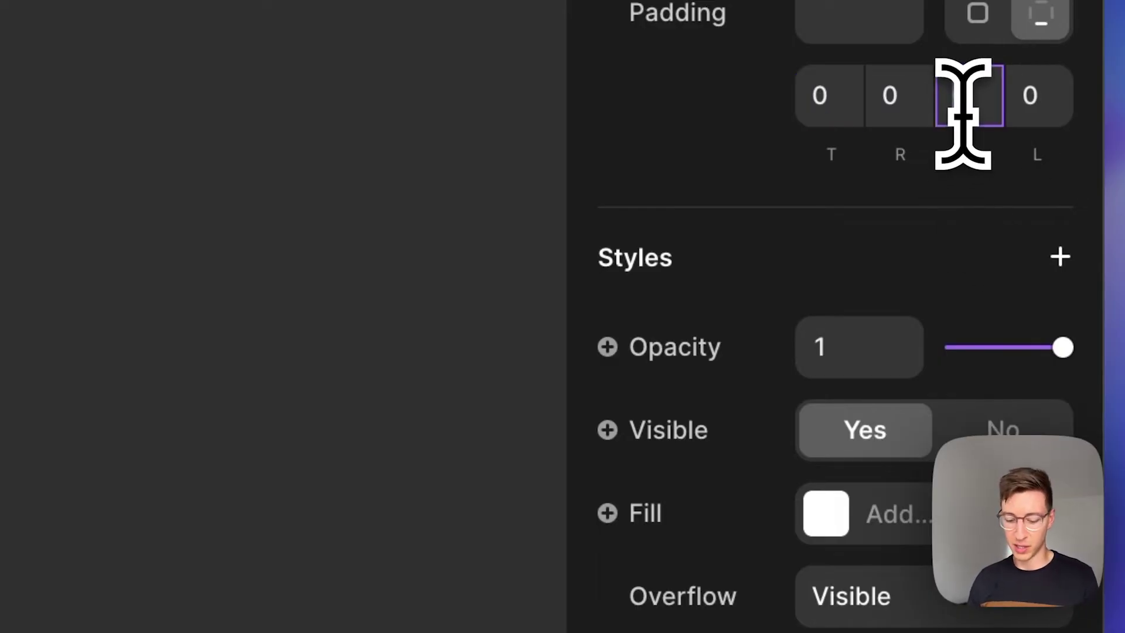
{"action": "type", "text": "10"}
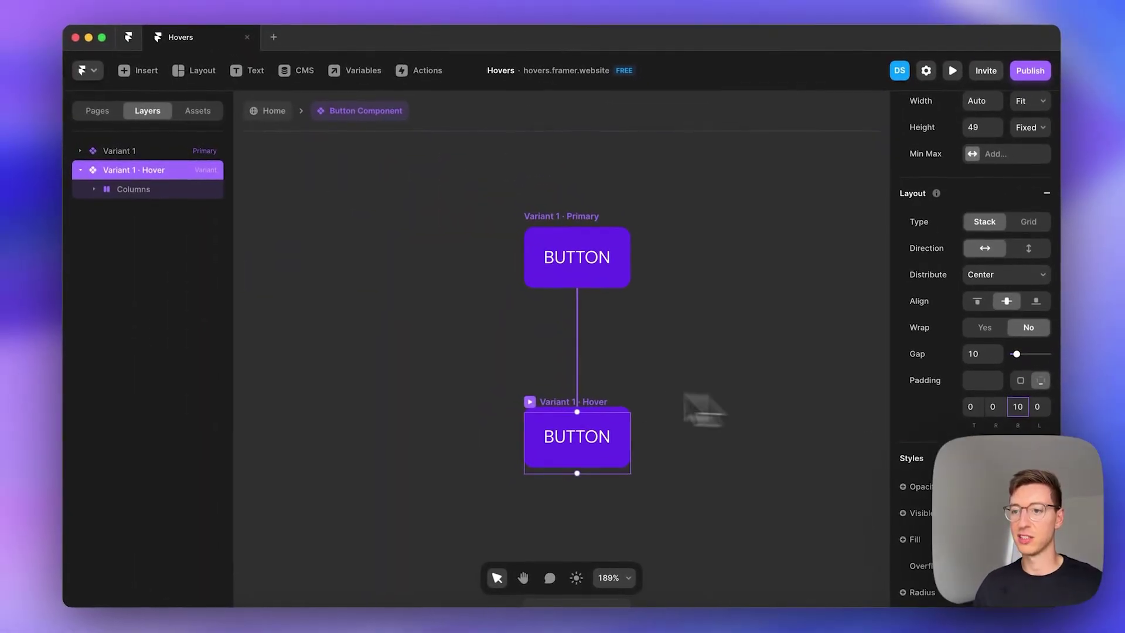
{"action": "left_click", "coordinate": [673, 284]}
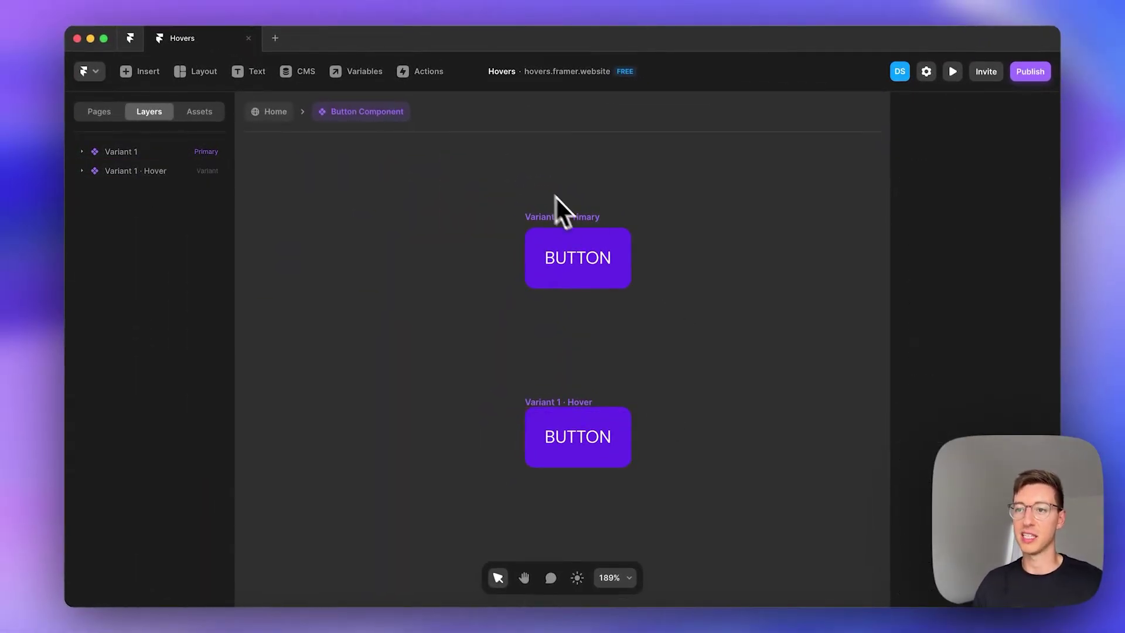
Step: Preview the primary variant and test the button's hover effect
{"action": "left_click", "coordinate": [551, 216]}
{"action": "key", "text": "super+p"}
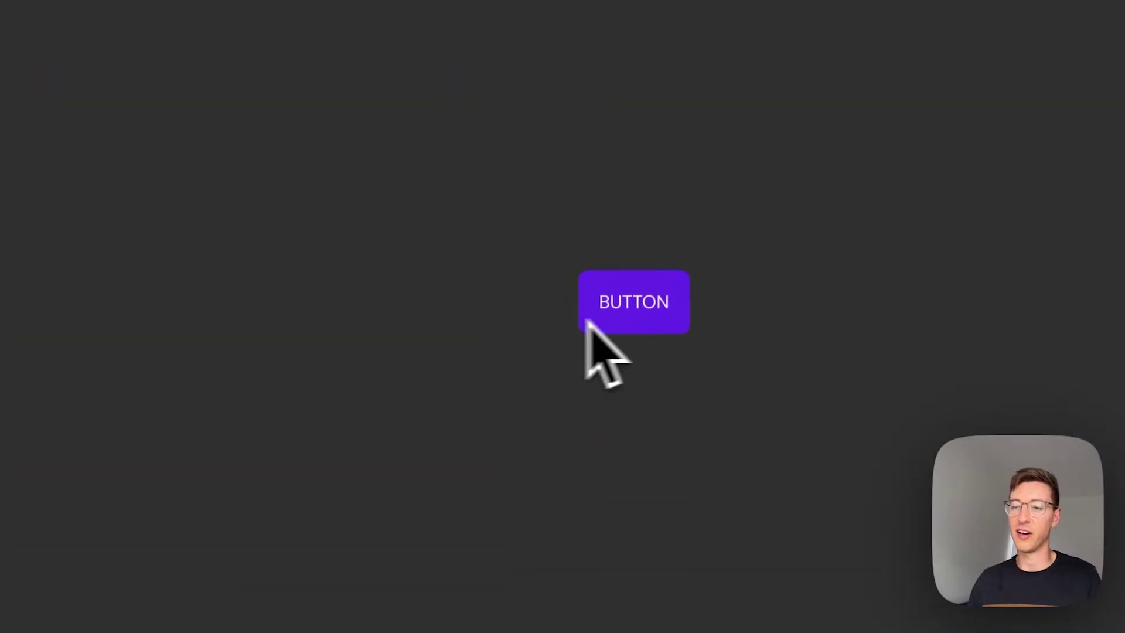
{"action": "key", "text": "super+p"}
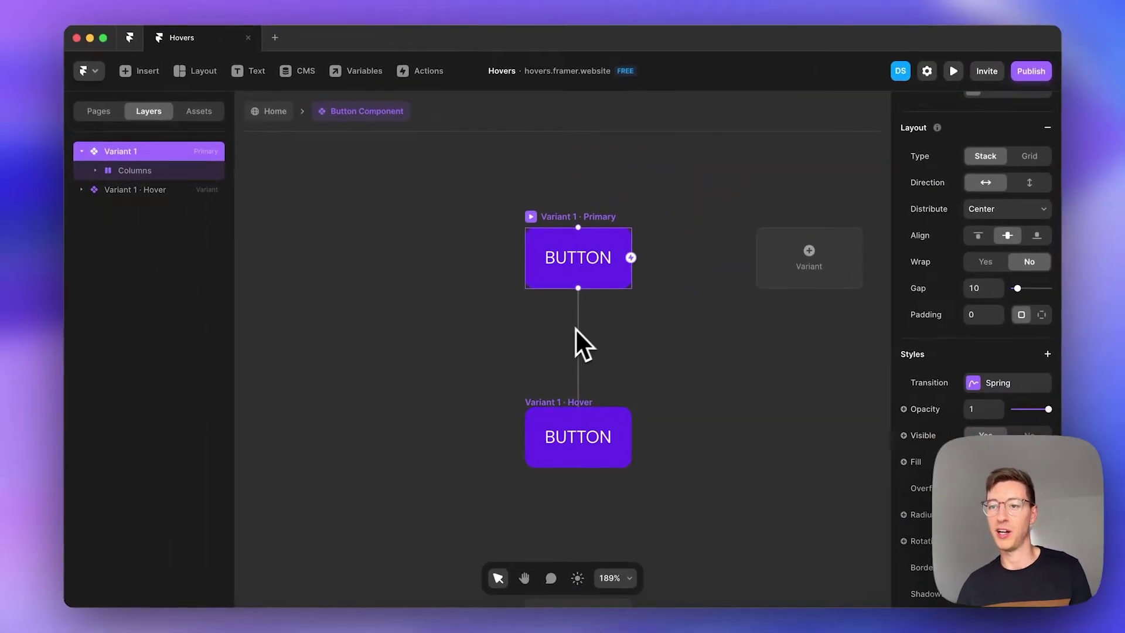
{"action": "left_click", "coordinate": [579, 285]}
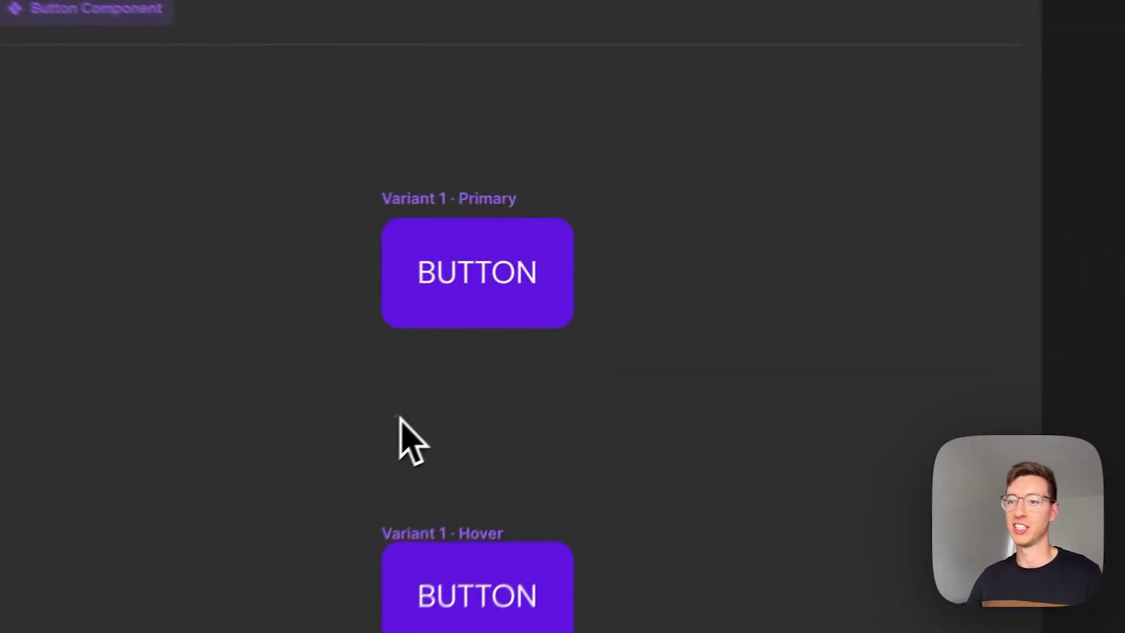
Step: Add a cursor style to the primary variant and choose the pointing hand
{"action": "left_click", "coordinate": [431, 212]}
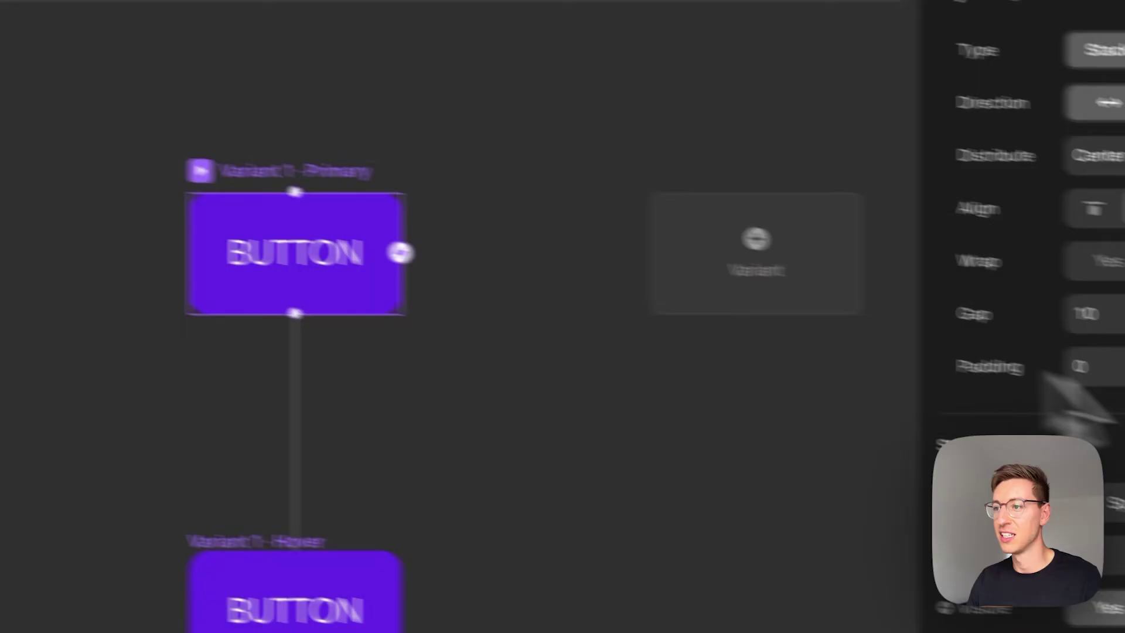
{"action": "scroll", "coordinate": [1104, 410], "scroll_direction": "down", "scroll_amount": 10}
{"action": "left_click", "coordinate": [1076, 224]}
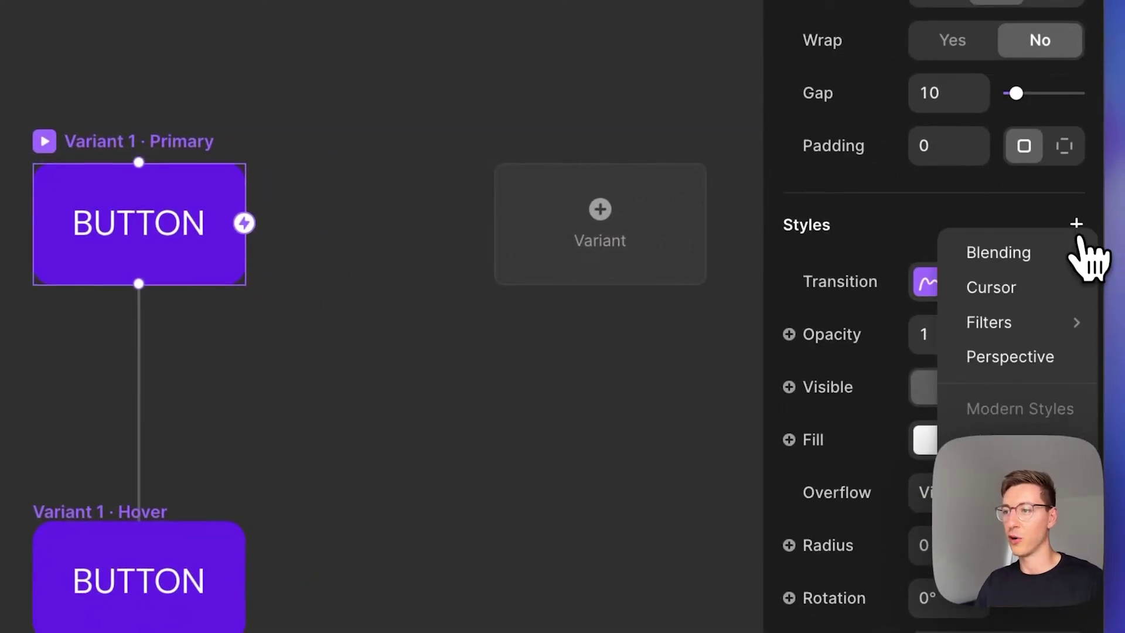
{"action": "left_click", "coordinate": [1003, 288]}
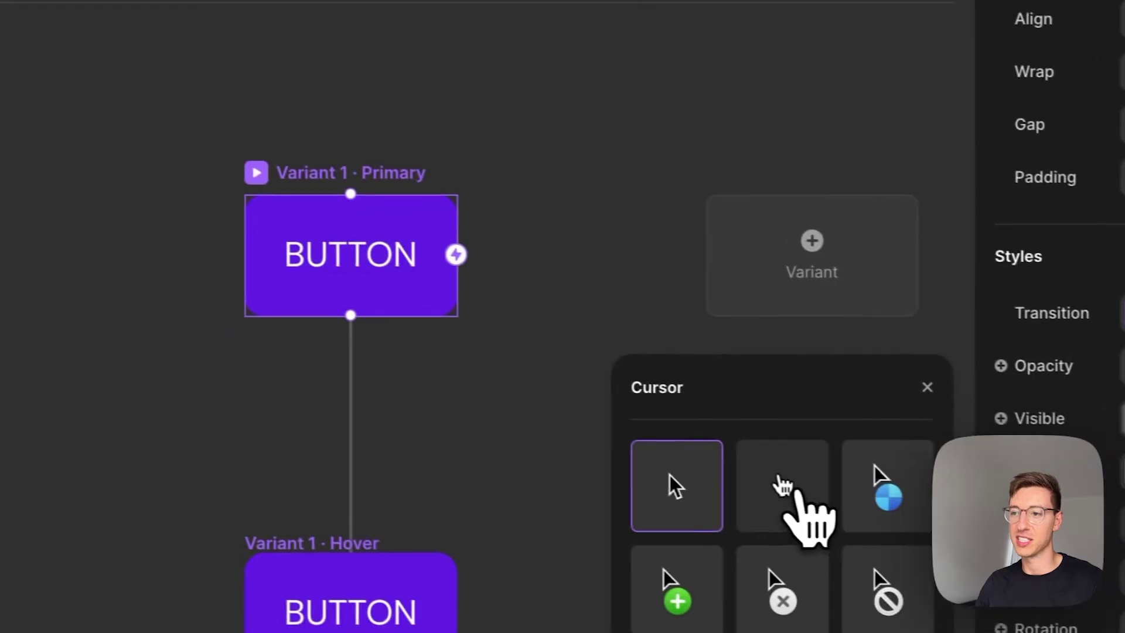
{"action": "left_click", "coordinate": [798, 489]}
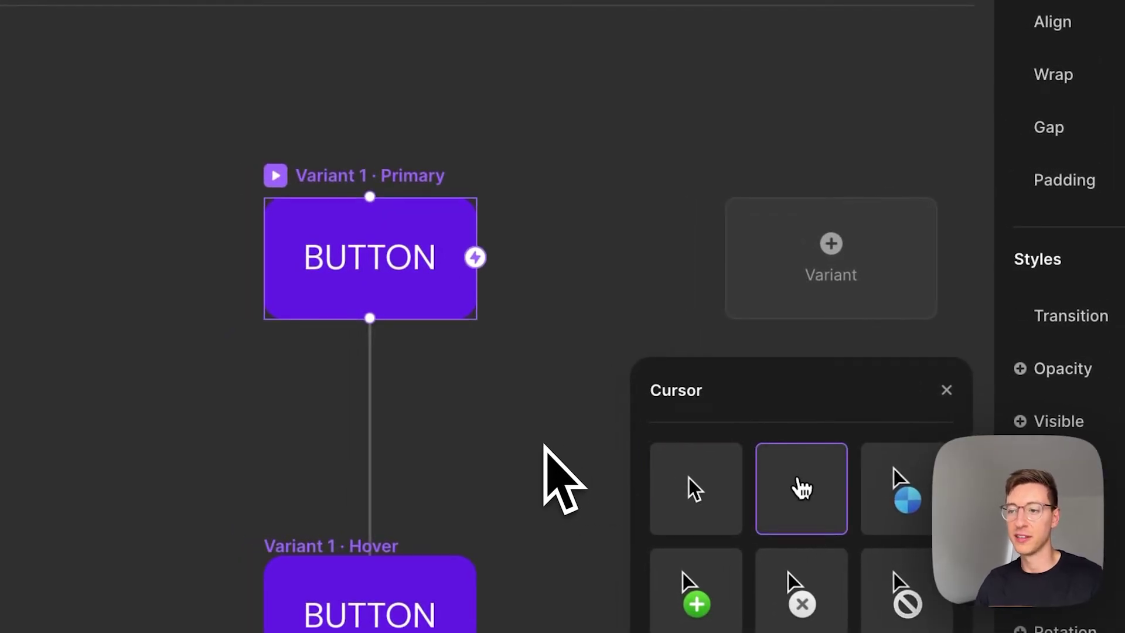
{"action": "left_click", "coordinate": [545, 448]}
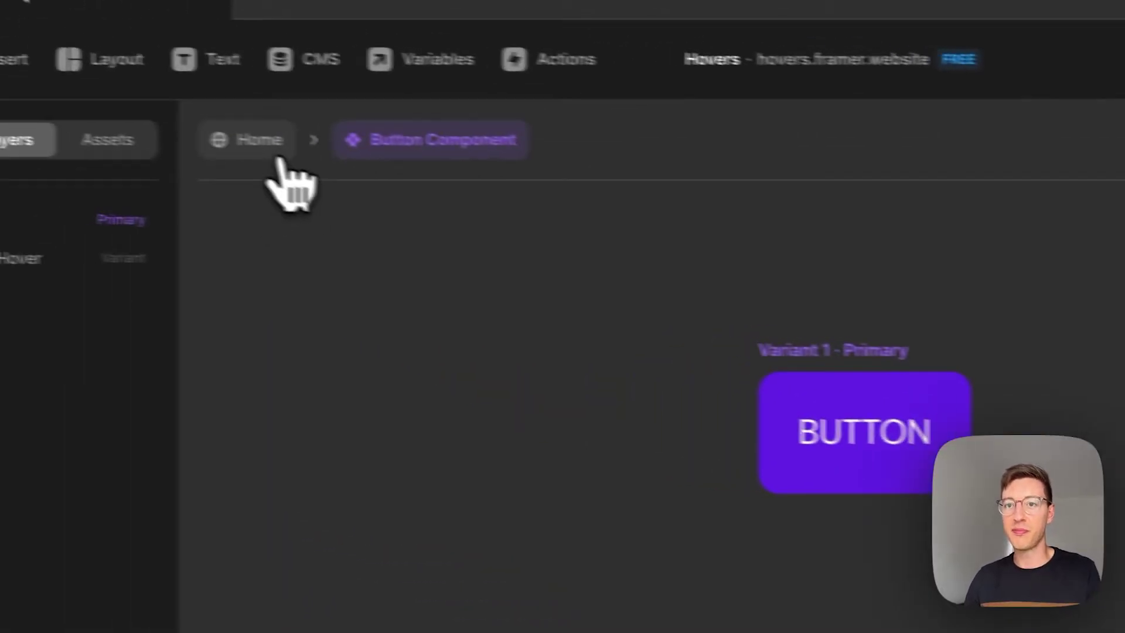
Step: Return to the Home page and view the button component on its canvas
{"action": "left_click", "coordinate": [273, 146]}
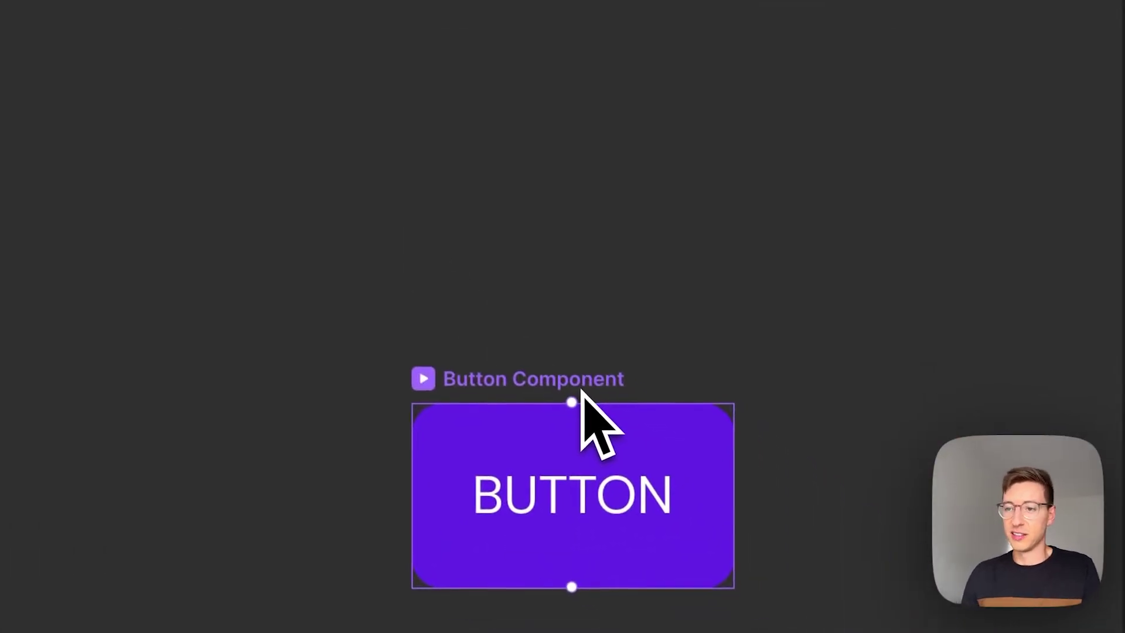
{"action": "scroll", "coordinate": [771, 399], "scroll_direction": "down", "scroll_amount": 5}
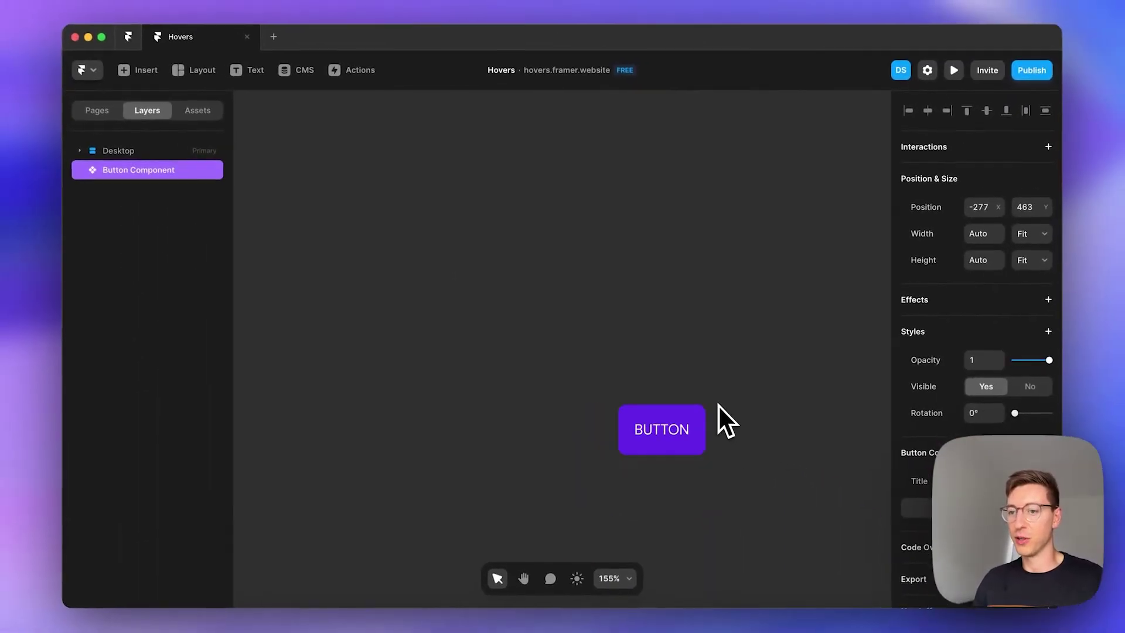
{"action": "scroll", "coordinate": [694, 442], "scroll_direction": "right", "scroll_amount": 3}
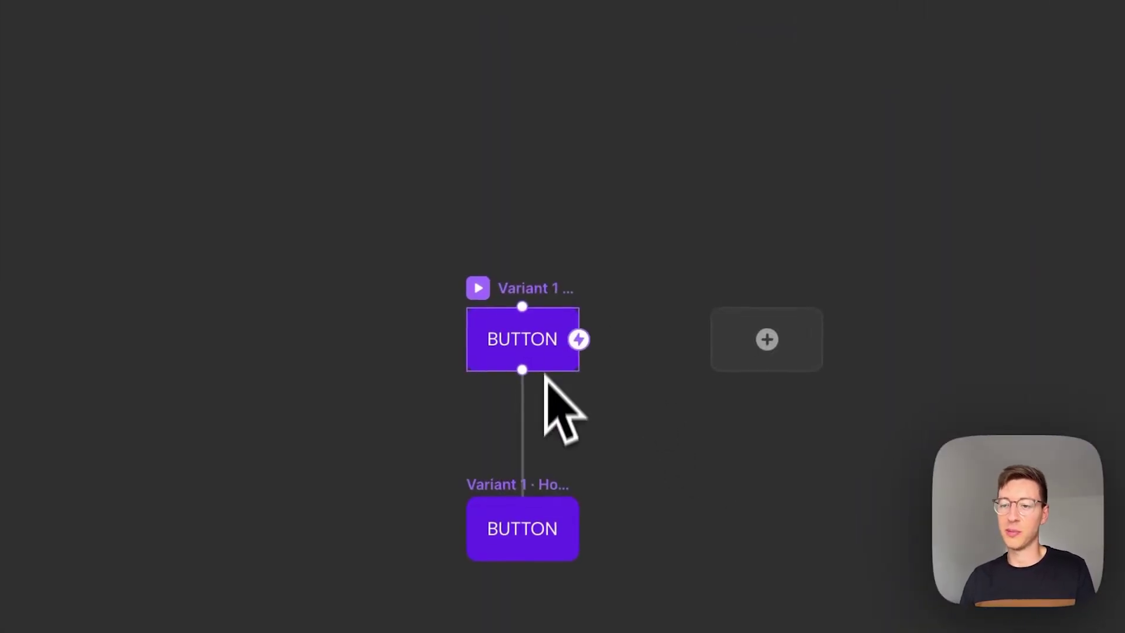
Step: Fill the primary variant's inner button stack with White and set its BUTTON text to the Primary color
{"action": "scroll", "coordinate": [545, 397], "scroll_direction": "up", "scroll_amount": 5}
{"action": "scroll", "coordinate": [545, 397], "scroll_direction": "down", "scroll_amount": 2}
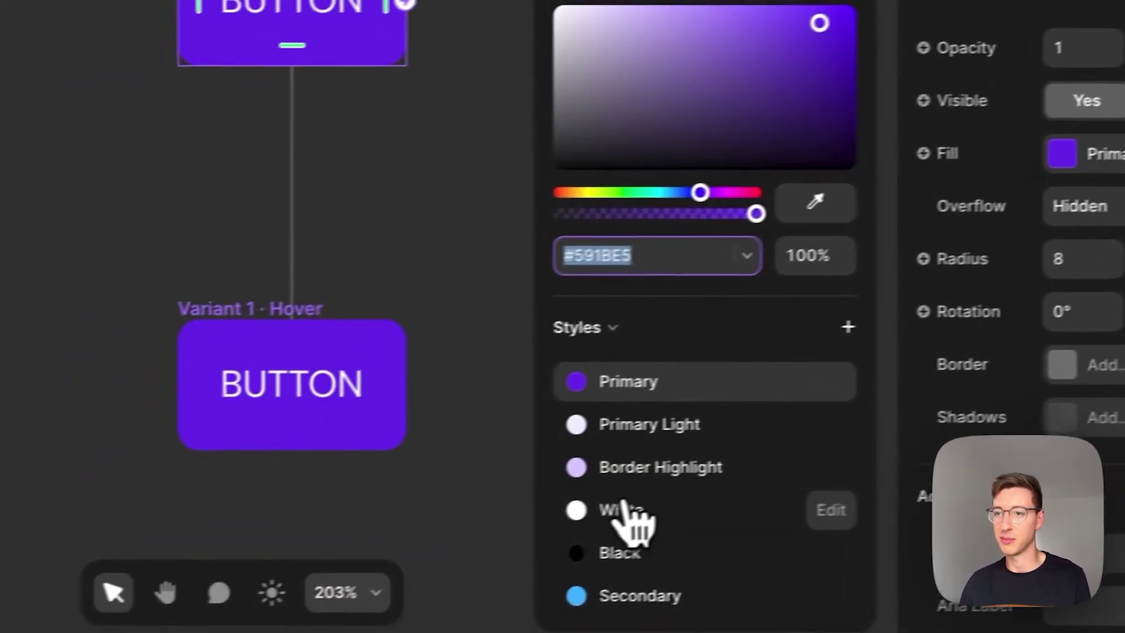
{"action": "left_click", "coordinate": [492, 532]}
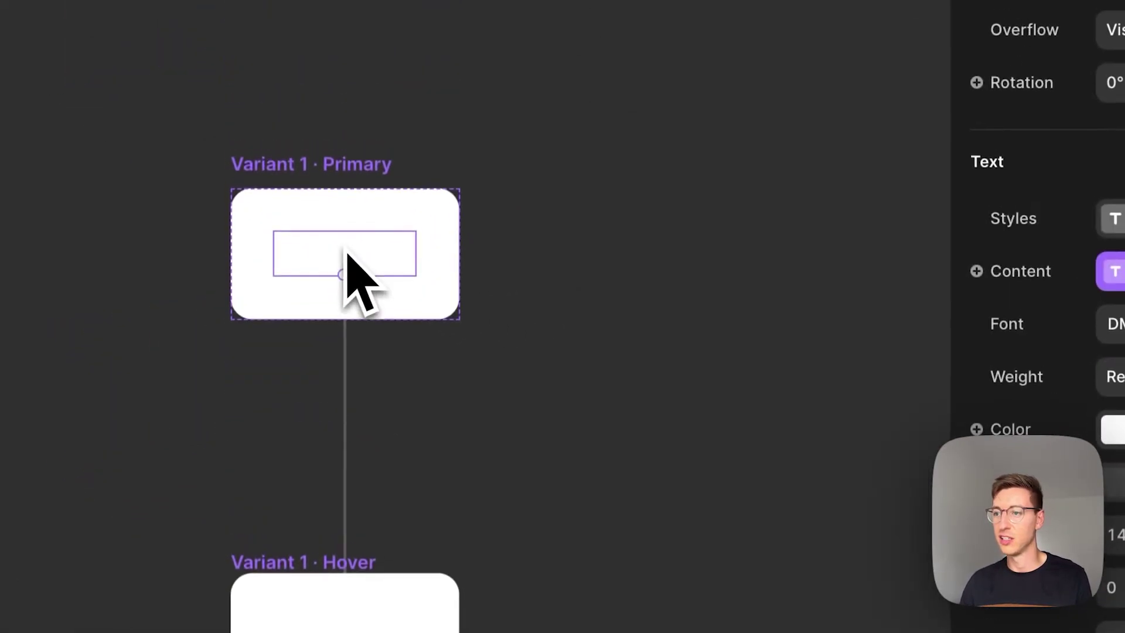
{"action": "left_click", "coordinate": [1111, 430]}
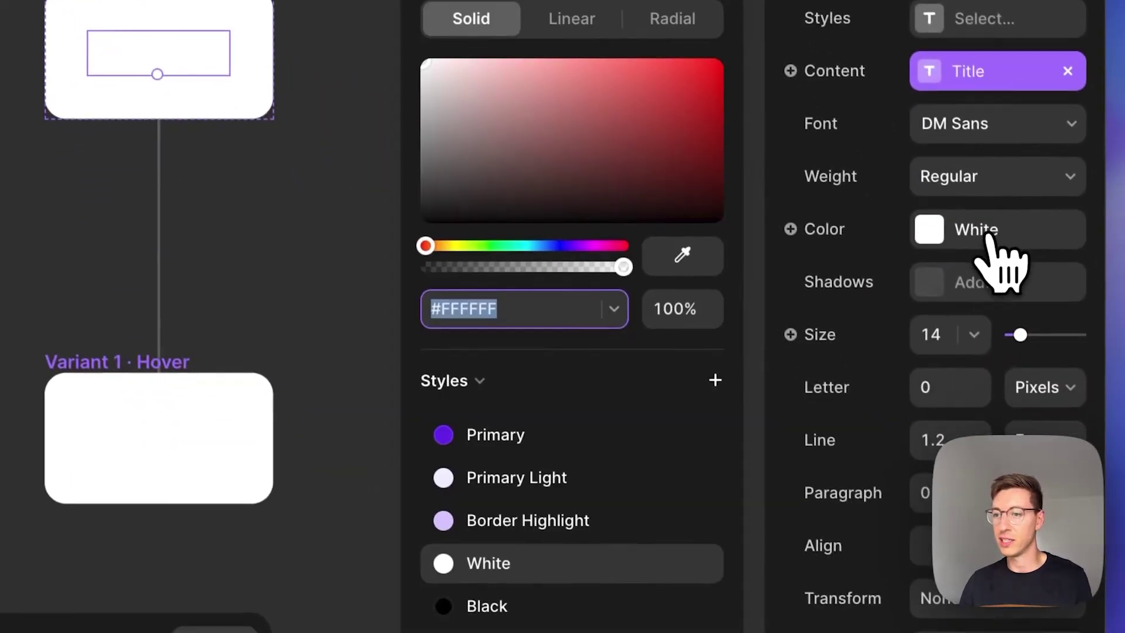
{"action": "left_click", "coordinate": [495, 434]}
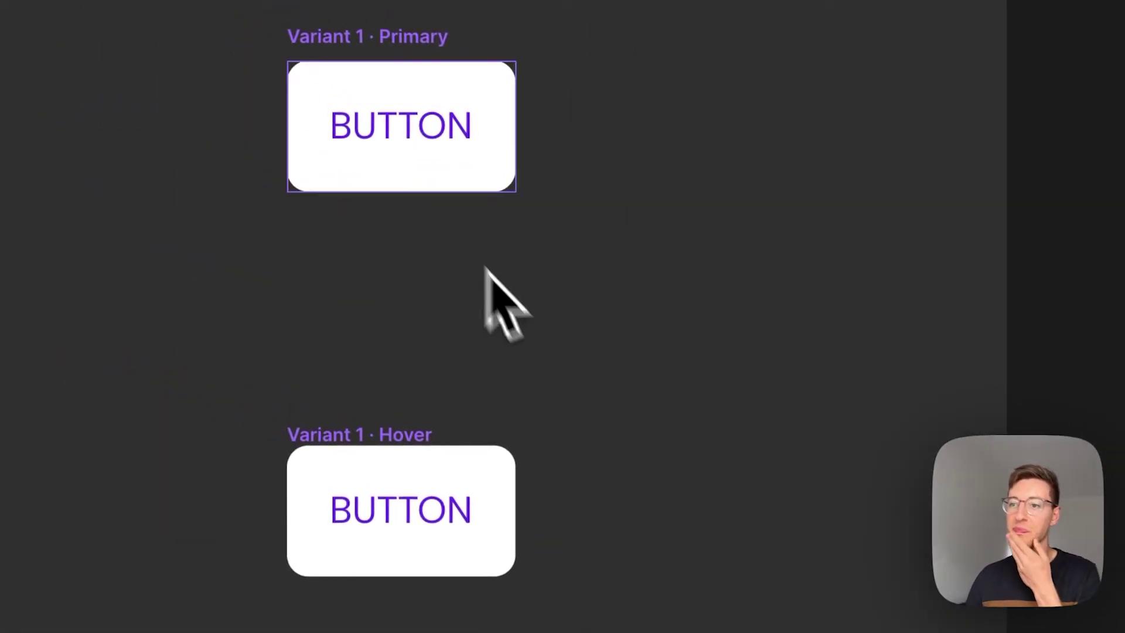
Step: Fill the primary variant's outer stack with the Primary color and set its radius to 8
{"action": "left_click", "coordinate": [373, 38]}
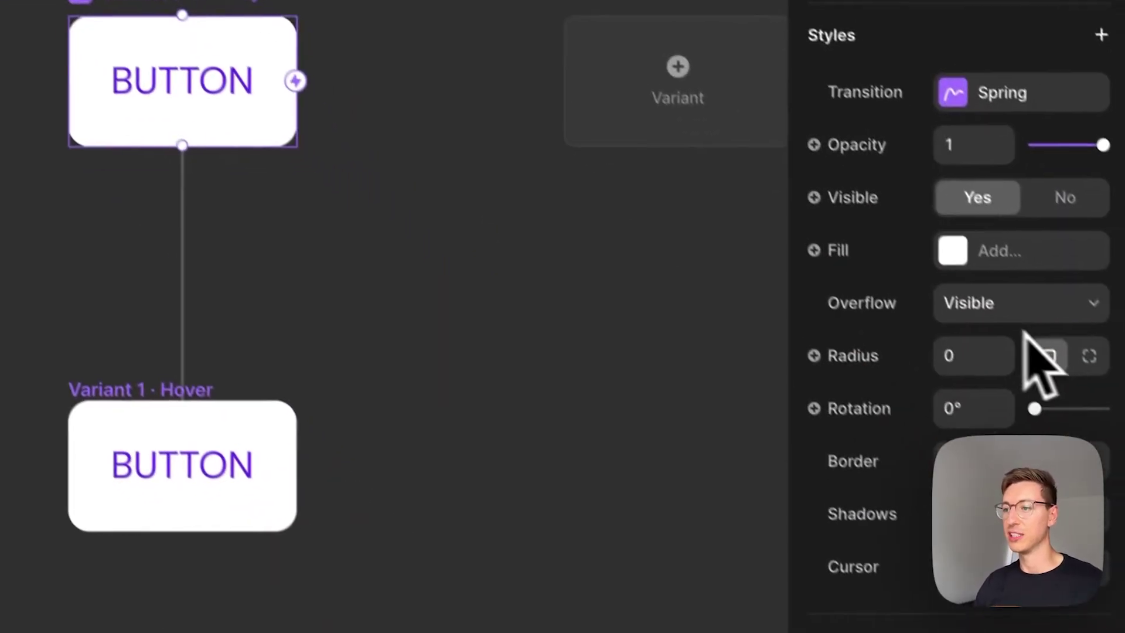
{"action": "left_click", "coordinate": [1019, 253]}
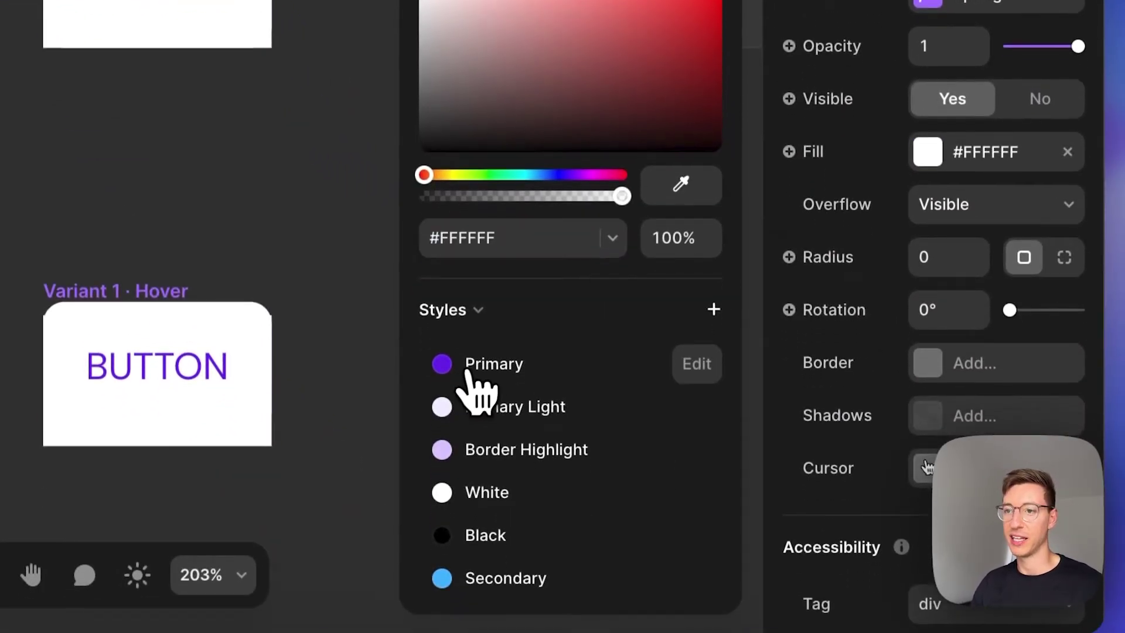
{"action": "left_click", "coordinate": [498, 462]}
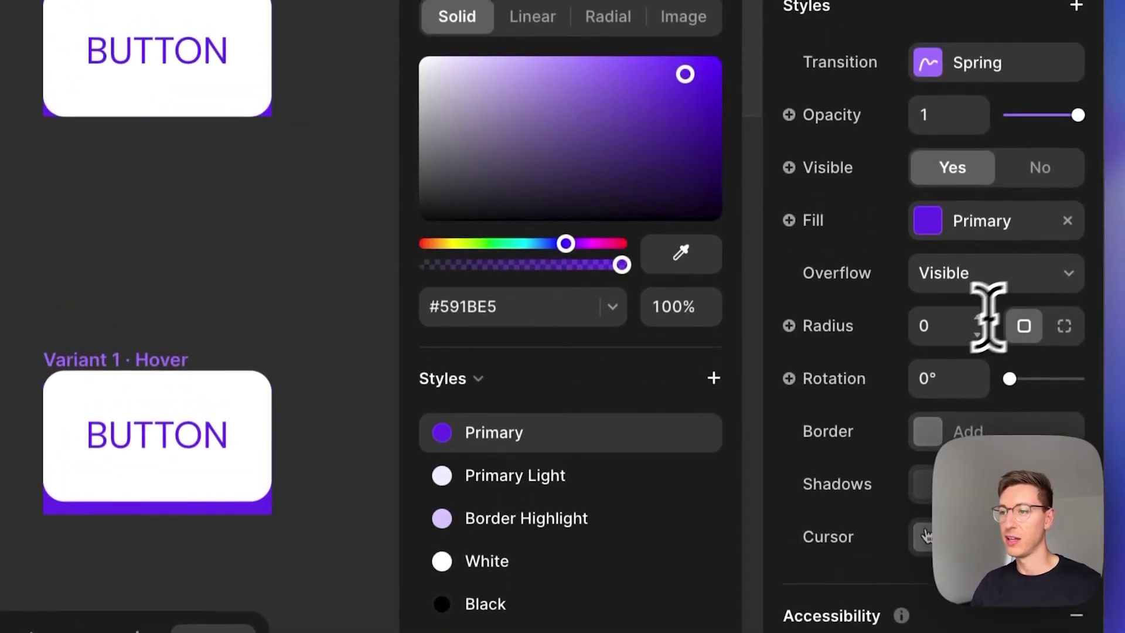
{"action": "left_click", "coordinate": [952, 262]}
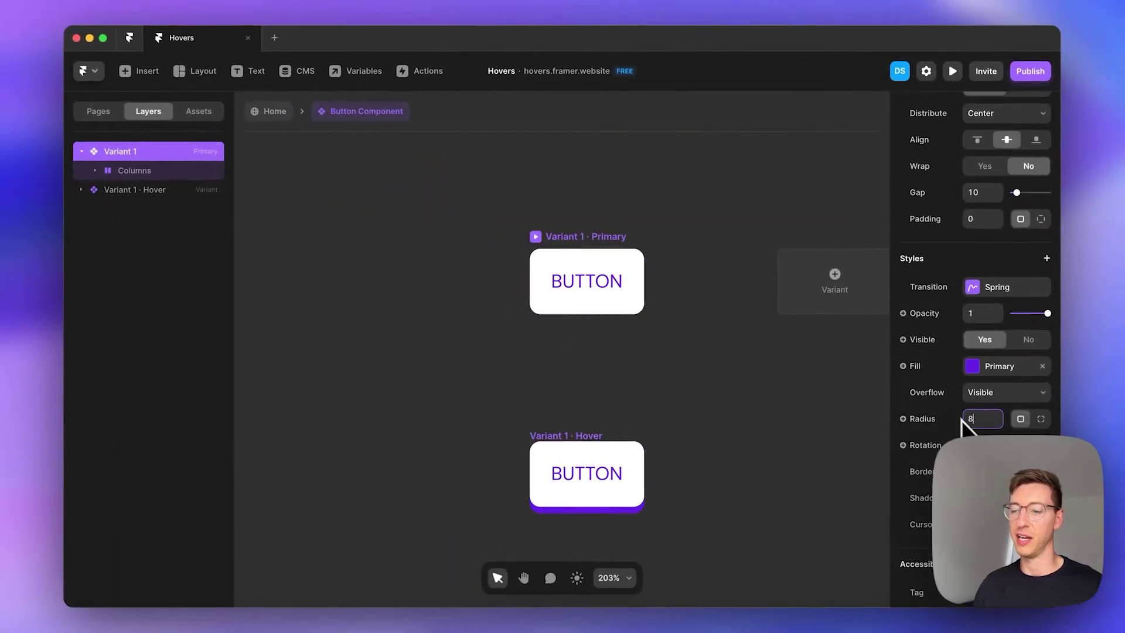
{"action": "scroll", "coordinate": [659, 368], "scroll_direction": "down", "scroll_amount": 1}
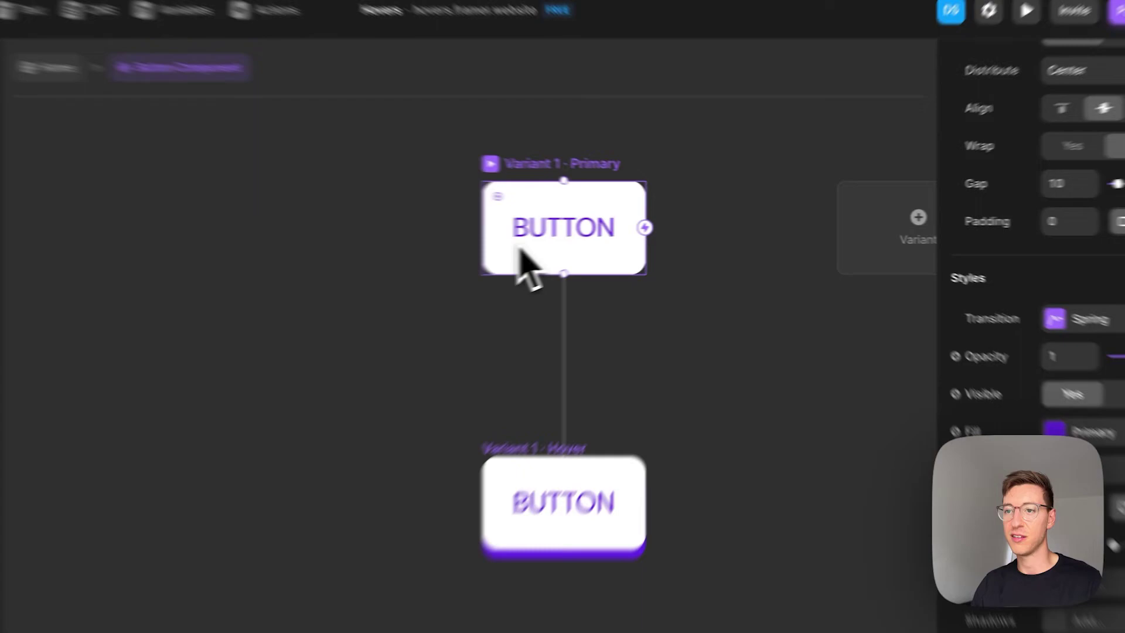
Step: Add a solid border in the Primary color to the inner button stack of the primary variant
{"action": "double_click", "coordinate": [589, 242]}
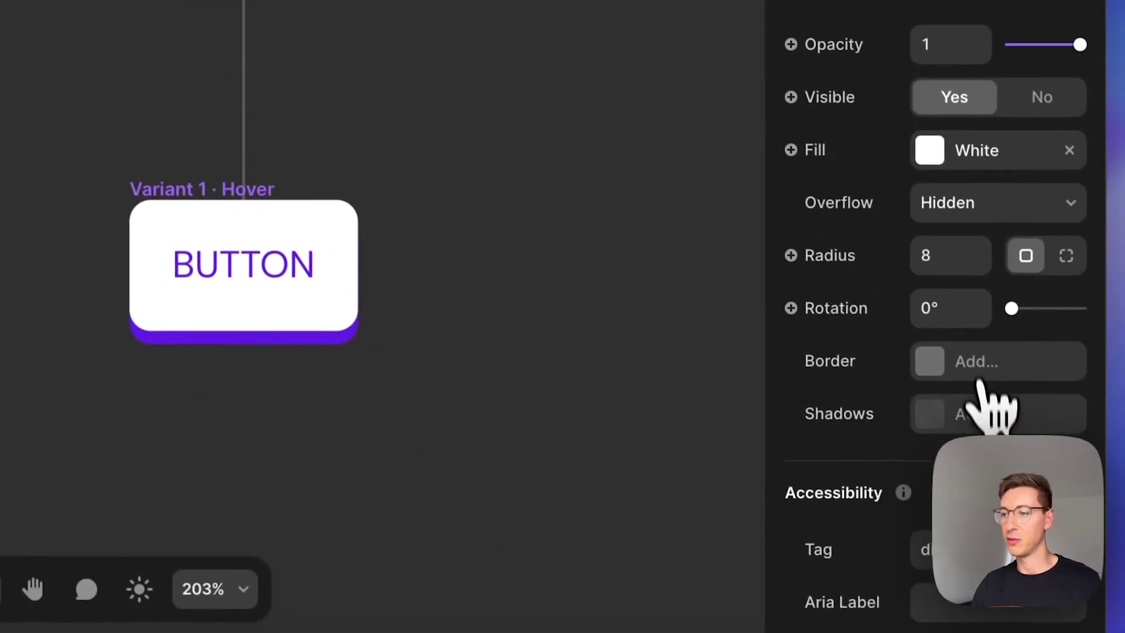
{"action": "left_click", "coordinate": [970, 358]}
{"action": "left_click", "coordinate": [644, 432]}
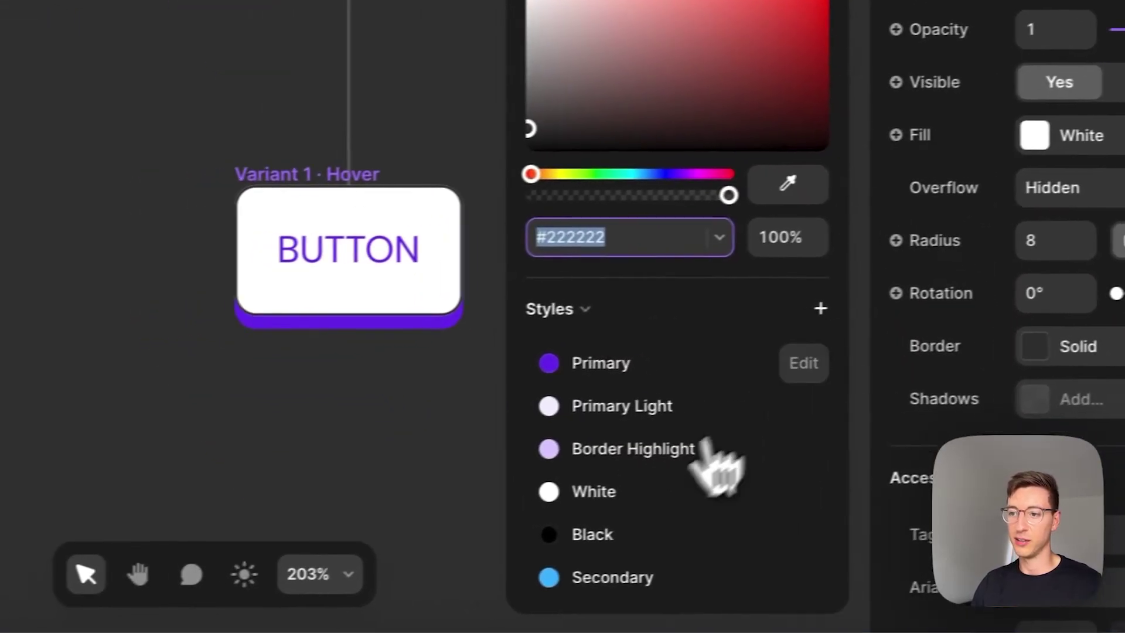
{"action": "left_click", "coordinate": [626, 359]}
{"action": "left_click", "coordinate": [402, 427]}
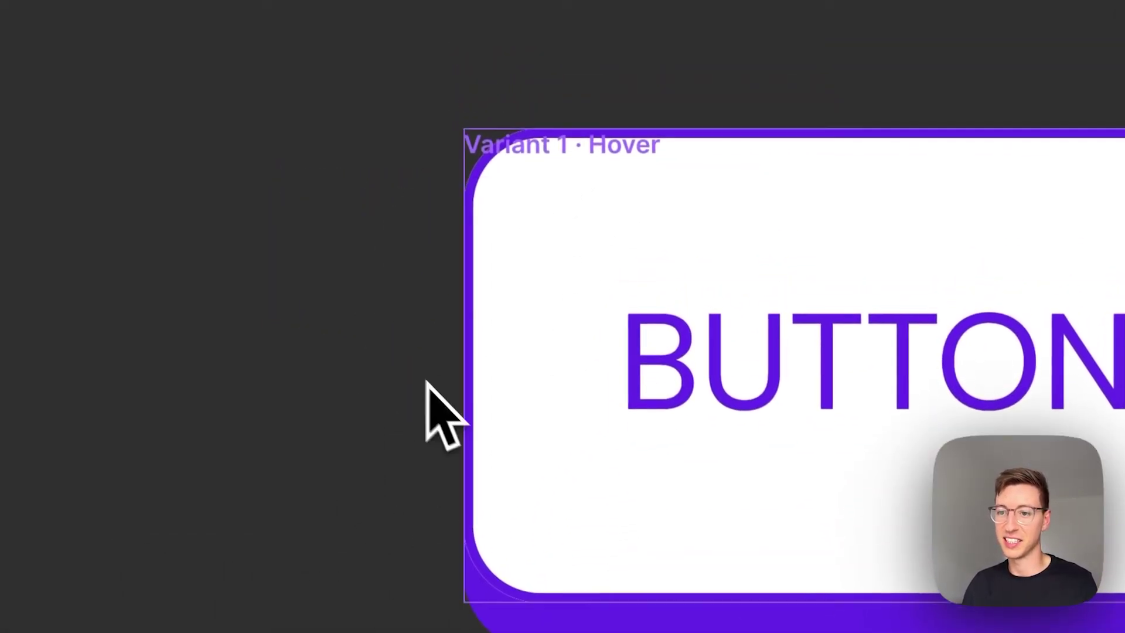
Step: Try the button component beneath the page's "Welcome to Hovers!" heading and move it back out onto the canvas
{"action": "scroll", "coordinate": [363, 505], "scroll_direction": "down", "scroll_amount": 10}
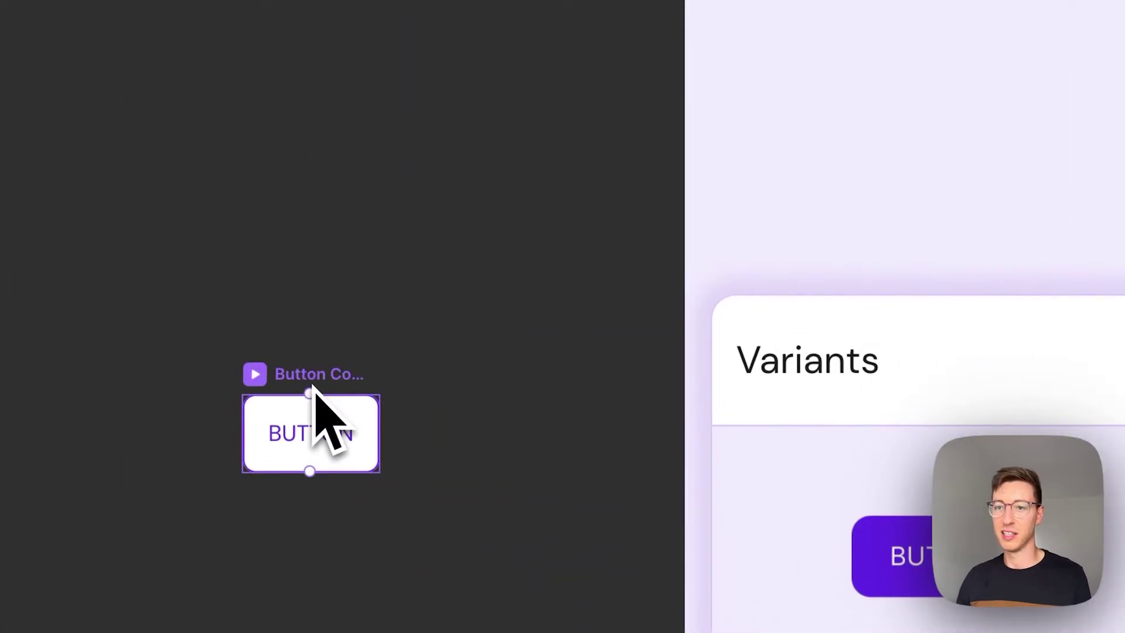
{"action": "left_click_drag", "start_coordinate": [328, 377], "coordinate": [849, 332]}
{"action": "scroll", "coordinate": [840, 336], "scroll_direction": "down", "scroll_amount": 3}
{"action": "scroll", "coordinate": [833, 343], "scroll_direction": "right", "scroll_amount": 6}
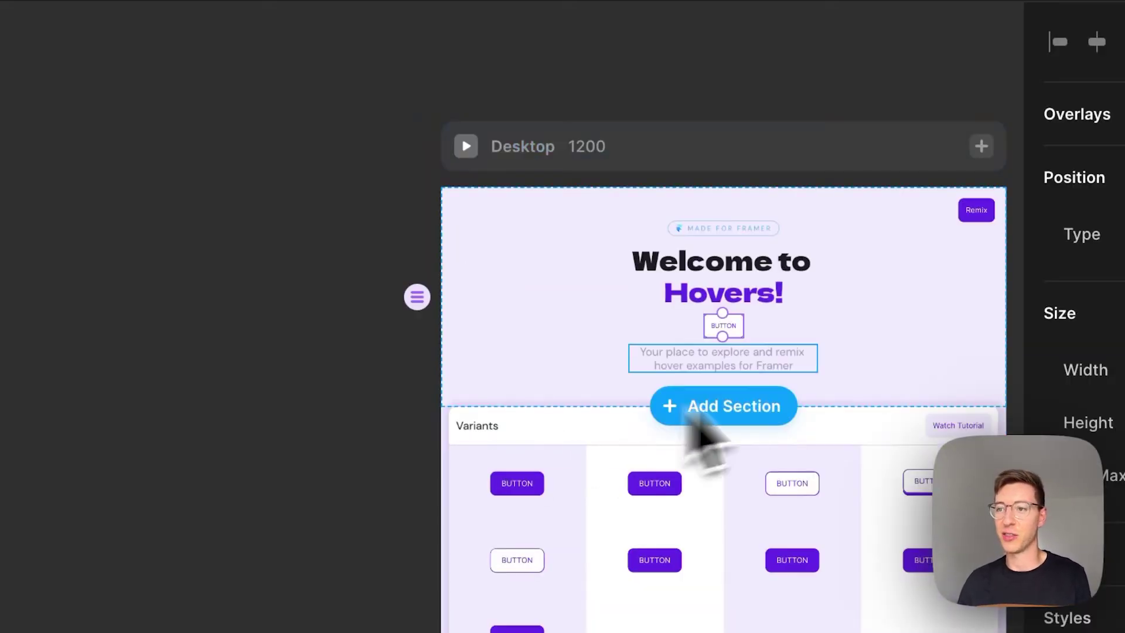
{"action": "left_click_drag", "start_coordinate": [724, 327], "coordinate": [253, 379]}
{"action": "scroll", "coordinate": [341, 333], "scroll_direction": "up", "scroll_amount": 5}
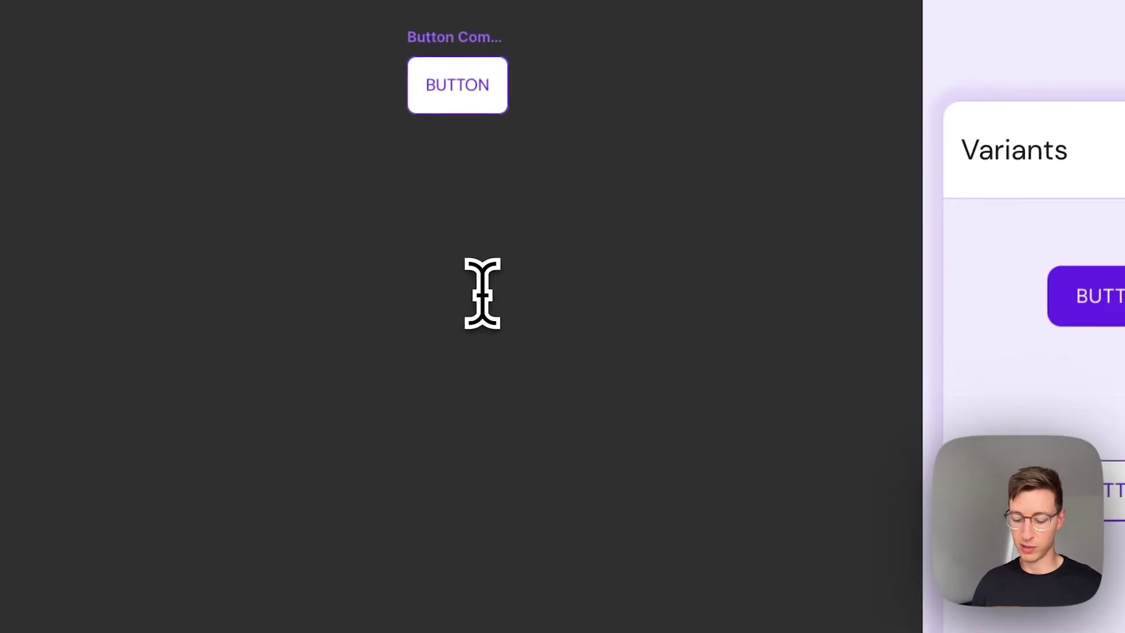
Step: Build a vertical stack of two identical BUTTON text layers on the canvas below the button component
{"action": "left_click", "coordinate": [482, 292]}
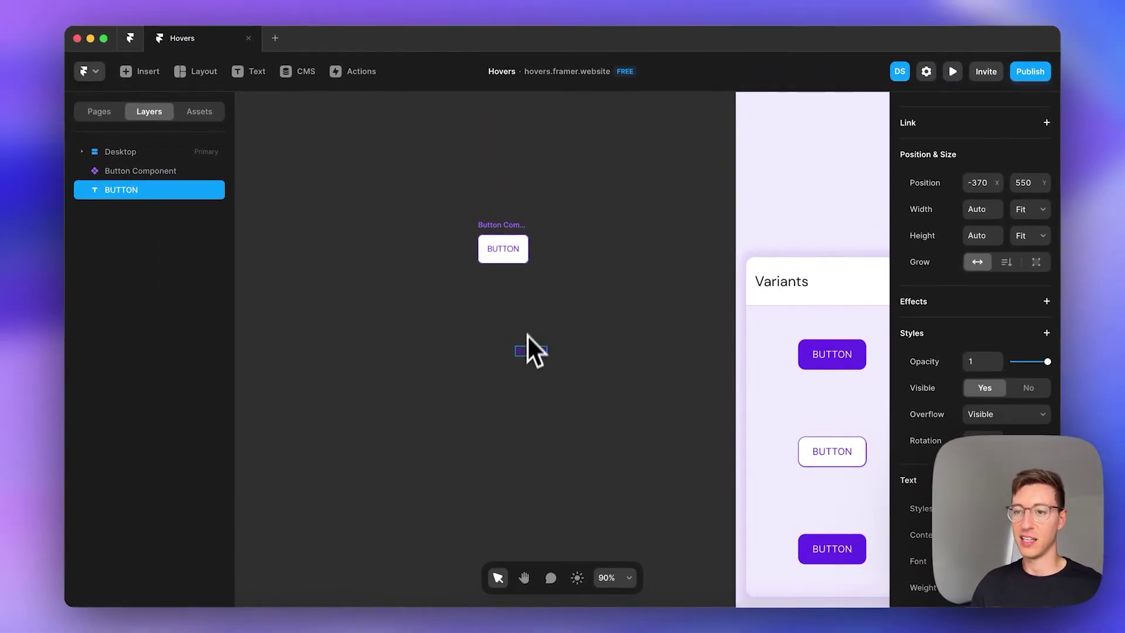
{"action": "scroll", "coordinate": [526, 350], "scroll_direction": "up", "scroll_amount": 10}
{"action": "left_click_drag", "start_coordinate": [506, 355], "coordinate": [507, 425]}
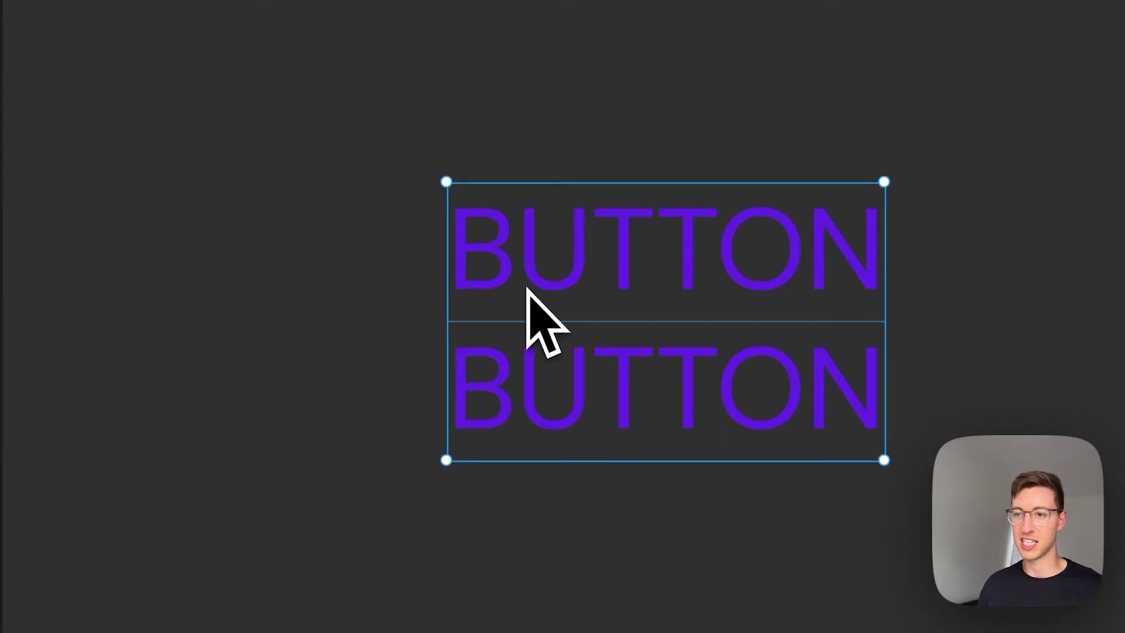
{"action": "key", "text": "alt+super+Return"}
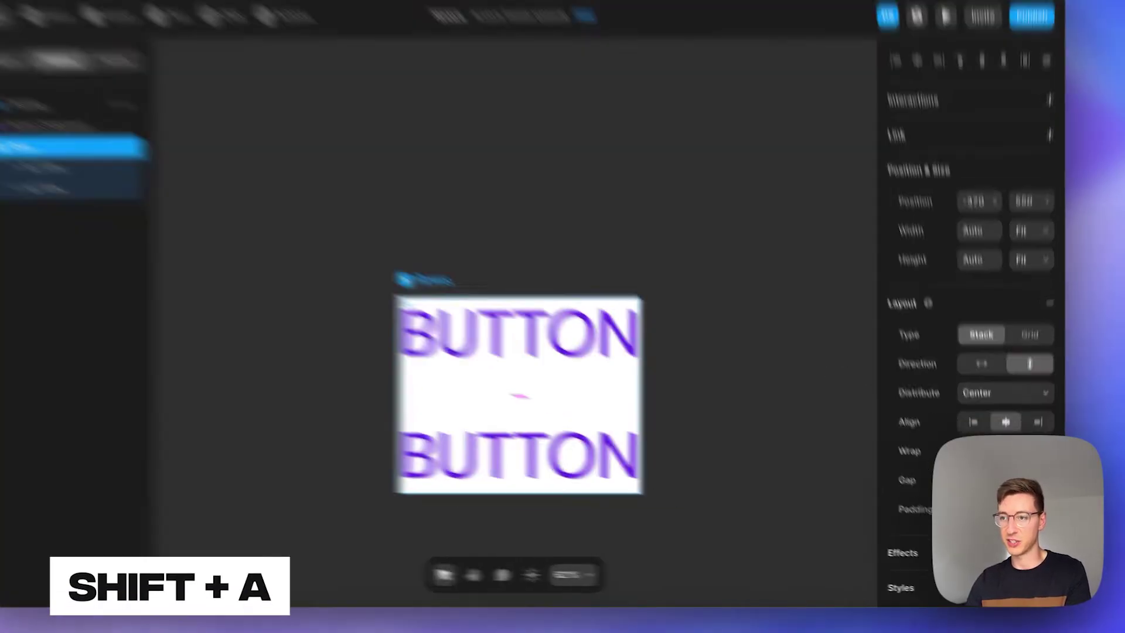
Step: Set the gap of the stack holding the two BUTTON texts to 0 and its height to Fixed
{"action": "left_click", "coordinate": [976, 492]}
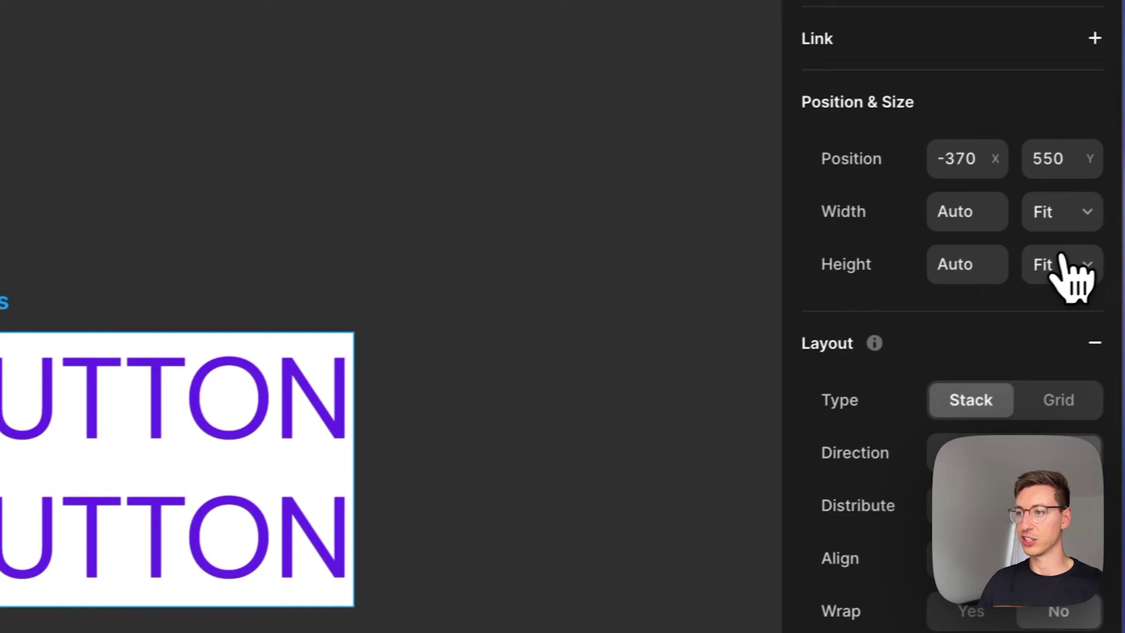
{"action": "left_click", "coordinate": [1064, 268]}
{"action": "left_click", "coordinate": [1012, 184]}
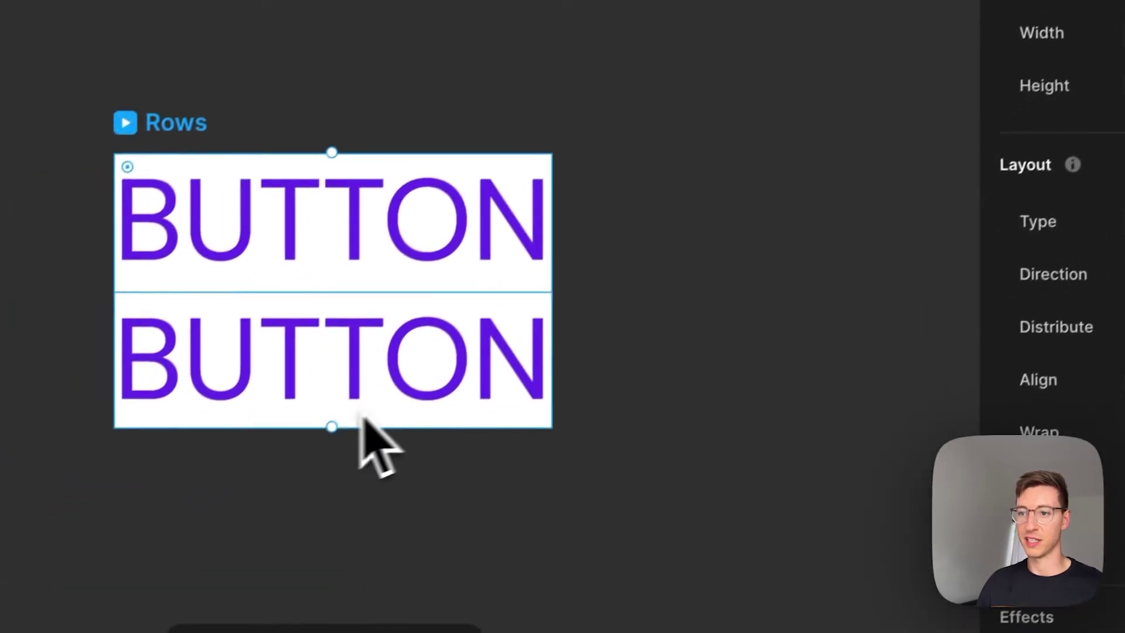
Step: Shrink the BUTTON text stack to a height of 17 and distribute its layers from Start, leaving only the first text in frame
{"action": "left_click_drag", "start_coordinate": [105, 609], "coordinate": [106, 564]}
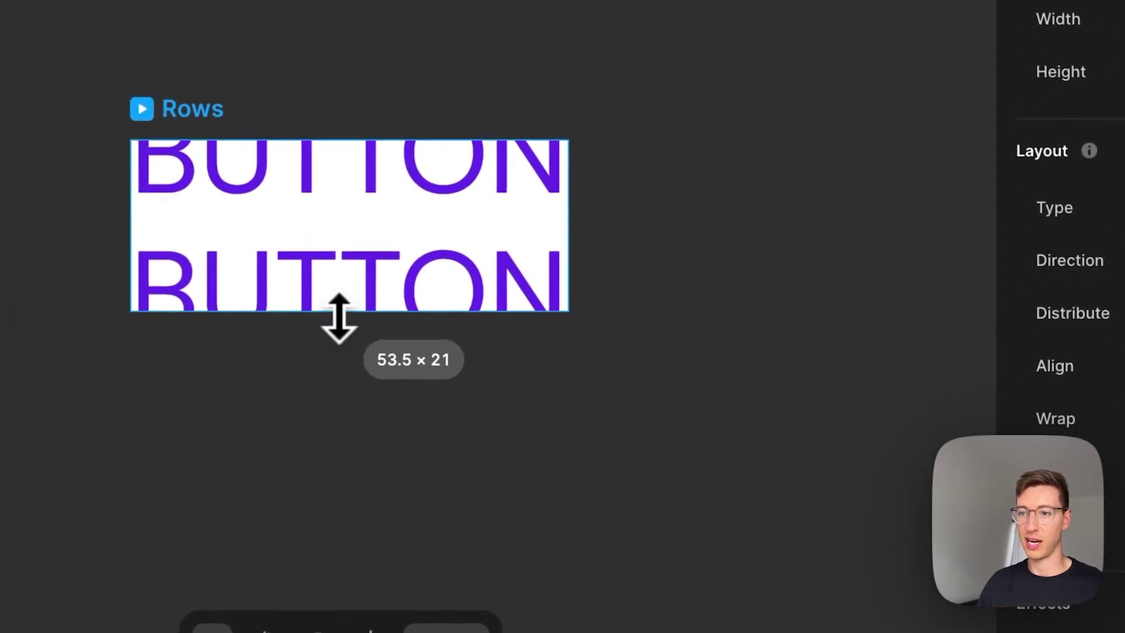
{"action": "left_click_drag", "start_coordinate": [340, 318], "coordinate": [339, 257]}
{"action": "left_click", "coordinate": [972, 293]}
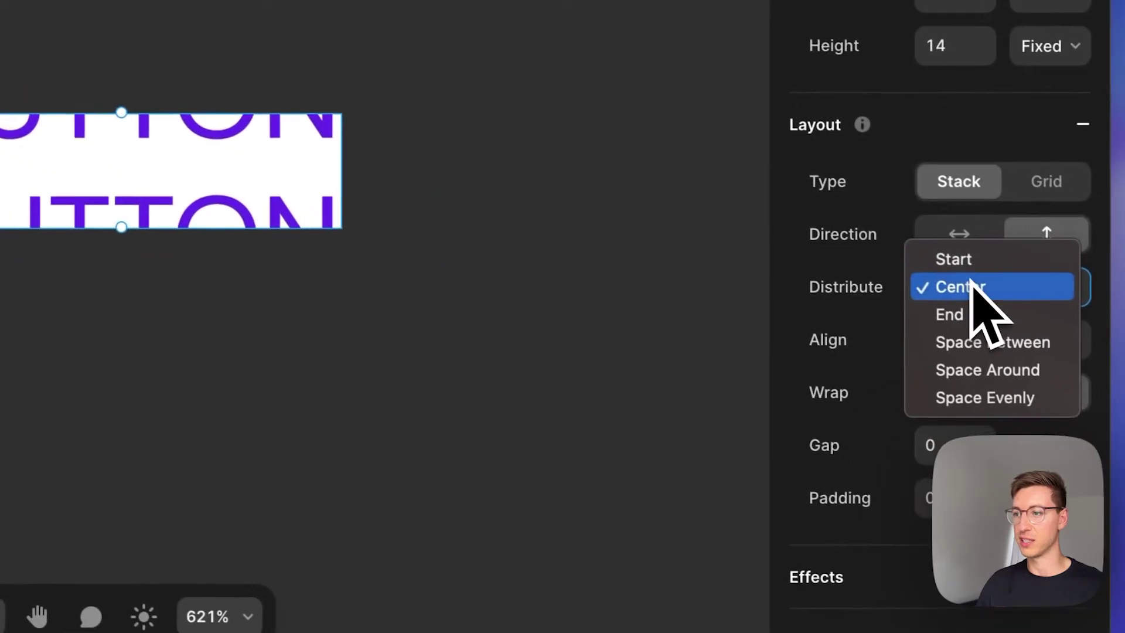
{"action": "left_click", "coordinate": [958, 264]}
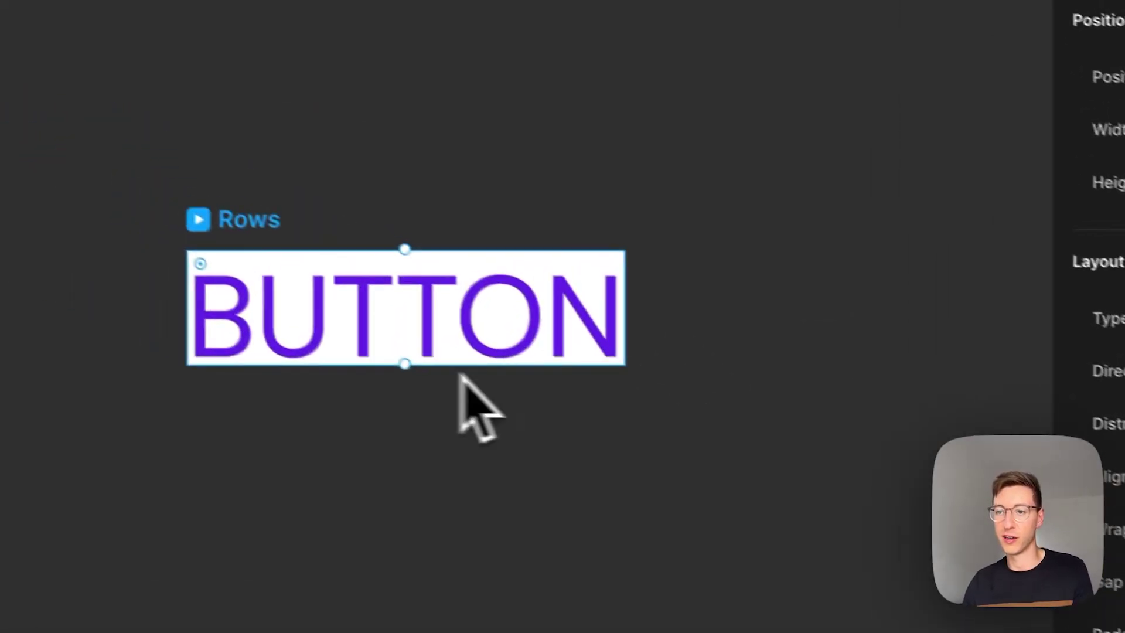
{"action": "left_click_drag", "start_coordinate": [447, 389], "coordinate": [447, 410]}
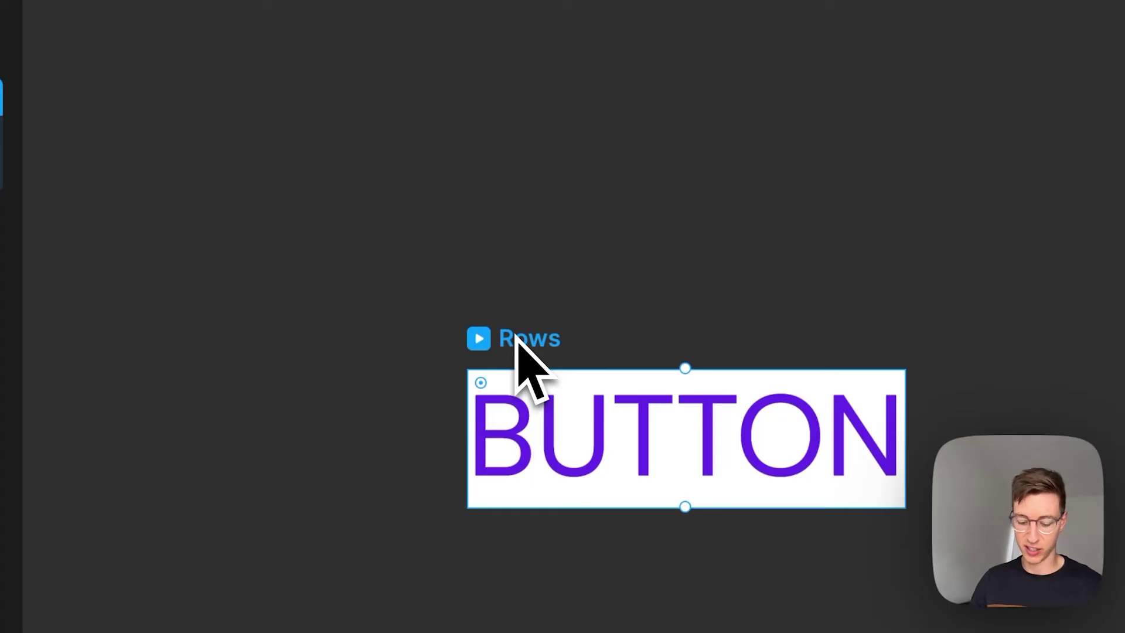
Step: Wrap the Rows stack in an outer stack with Fit width and height and a padding of 16
{"action": "key", "text": "alt+super+Return"}
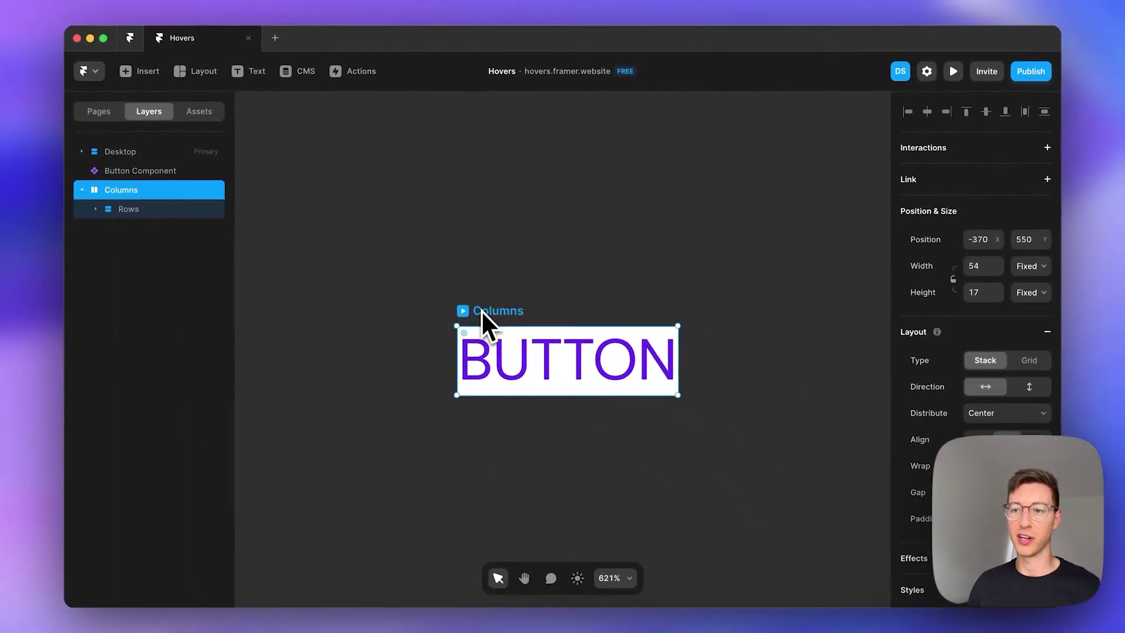
{"action": "left_click", "coordinate": [1007, 351]}
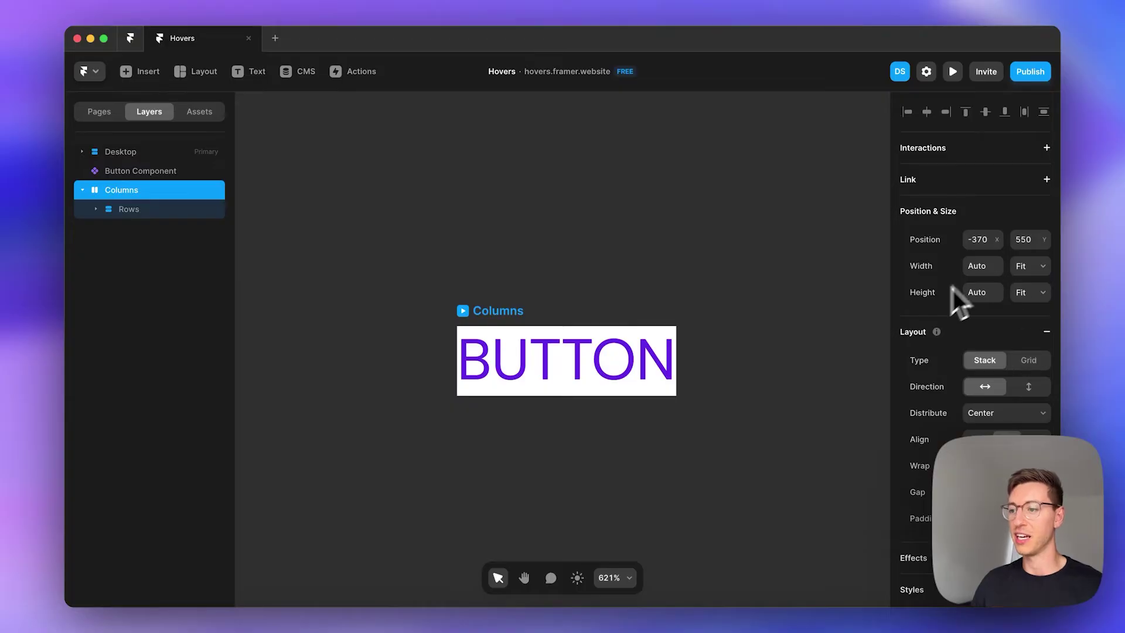
{"action": "scroll", "coordinate": [1005, 371], "scroll_direction": "down", "scroll_amount": 1}
{"action": "scroll", "coordinate": [1013, 385], "scroll_direction": "down", "scroll_amount": 3}
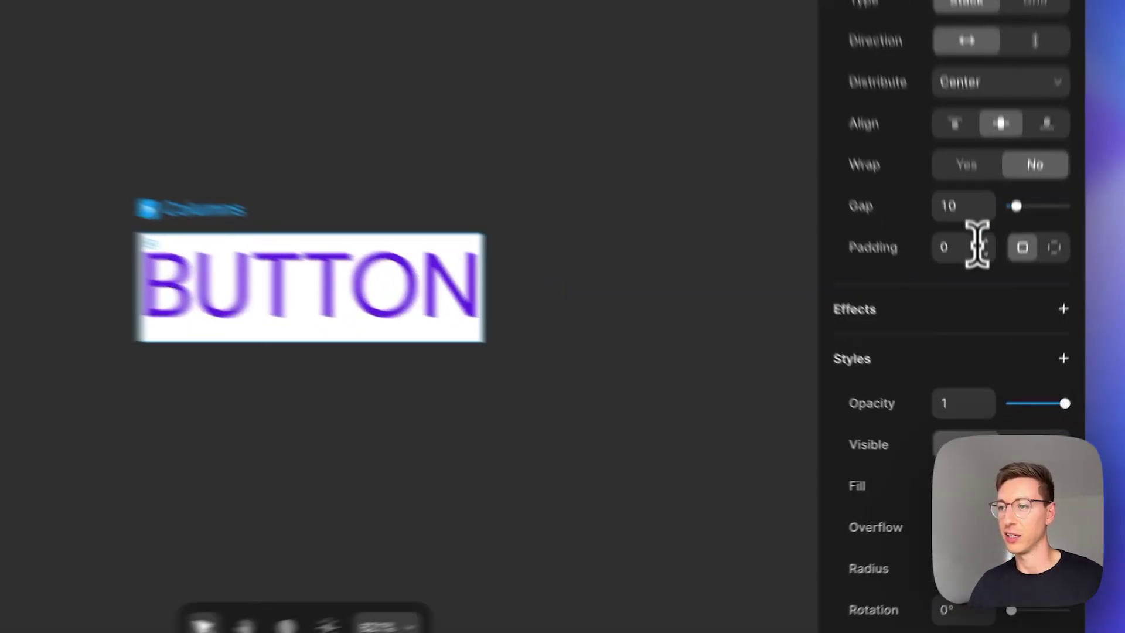
{"action": "left_click", "coordinate": [981, 335]}
{"action": "type", "text": "16"}
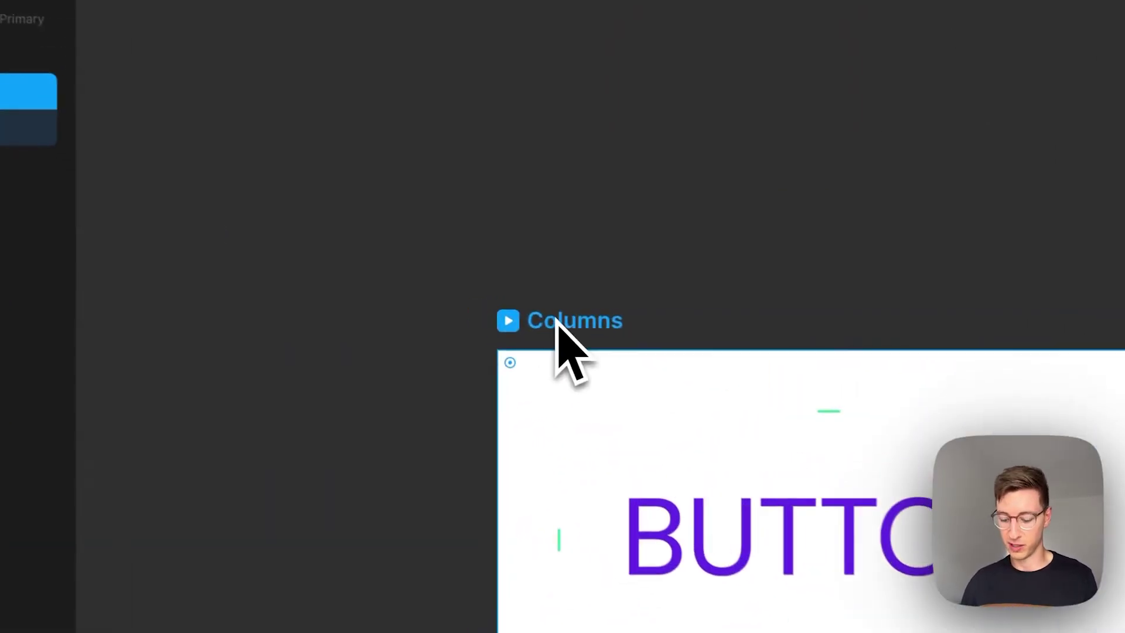
Step: Convert the outer stack into a component named Button 2 and add a Hover variant to its primary variant
{"action": "key", "text": "alt+super+k"}
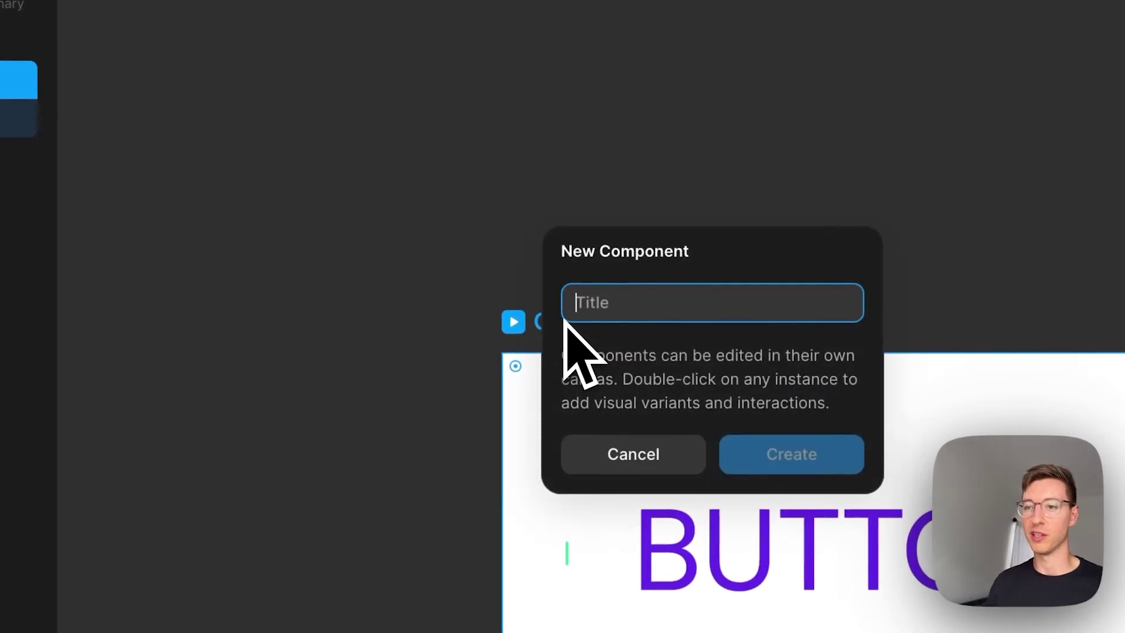
{"action": "type", "text": "Button"}
{"action": "key", "text": "Return"}
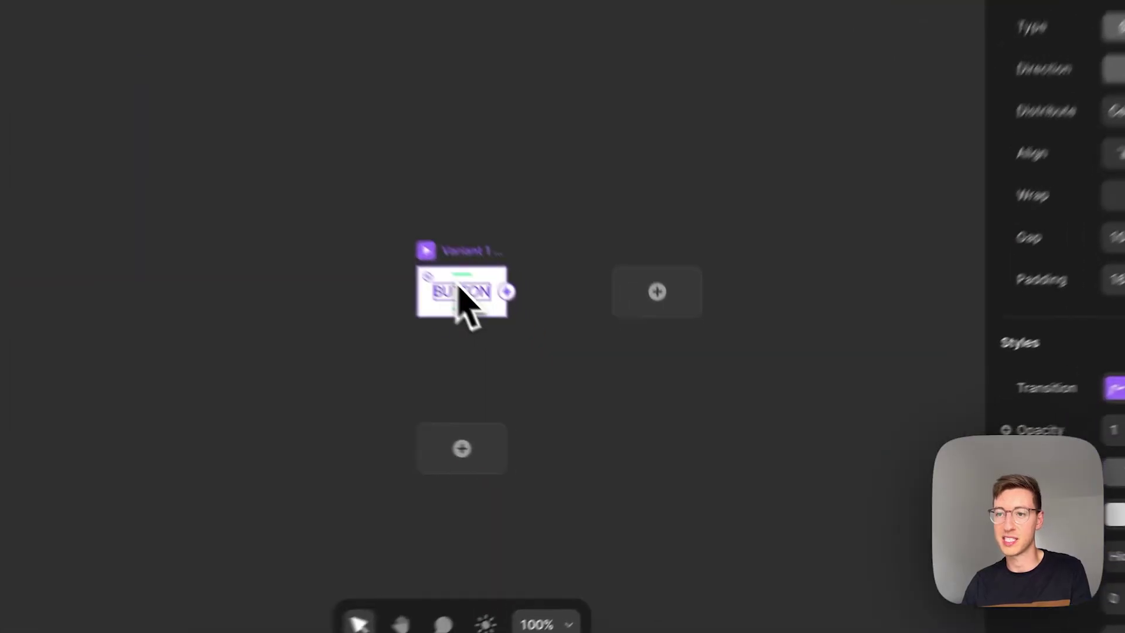
{"action": "double_click", "coordinate": [558, 369]}
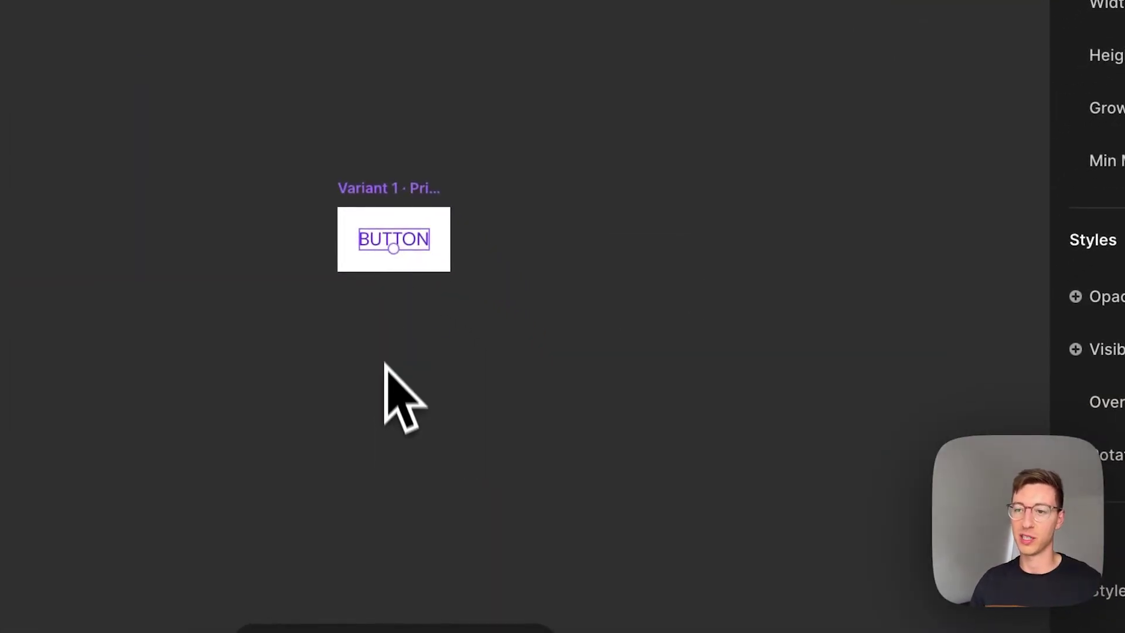
{"action": "left_click", "coordinate": [381, 203]}
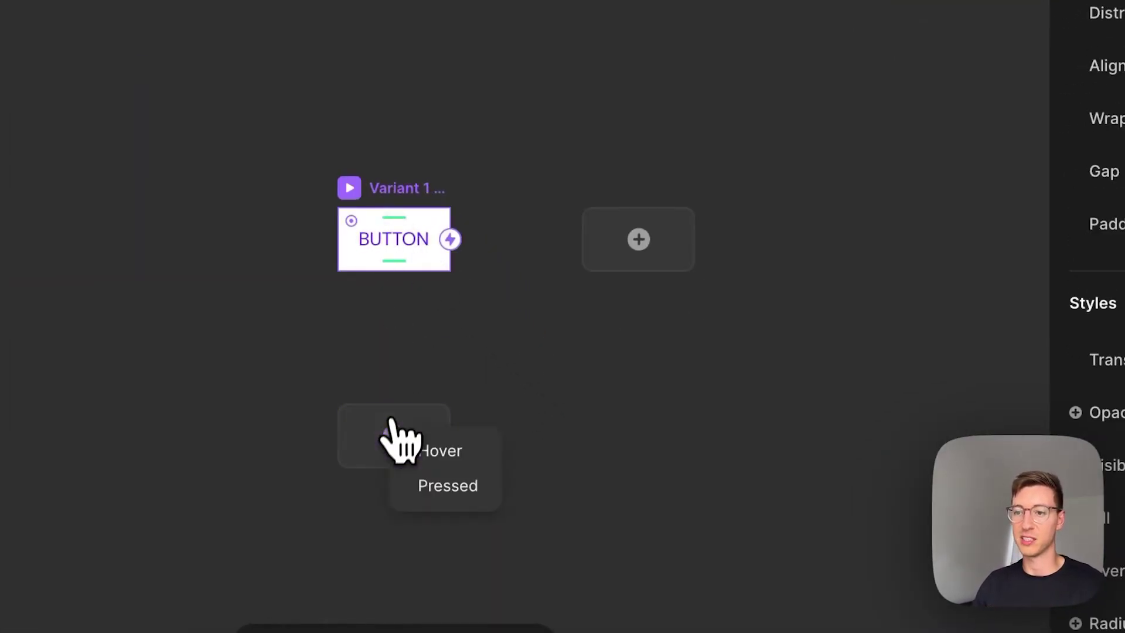
{"action": "left_click", "coordinate": [436, 449]}
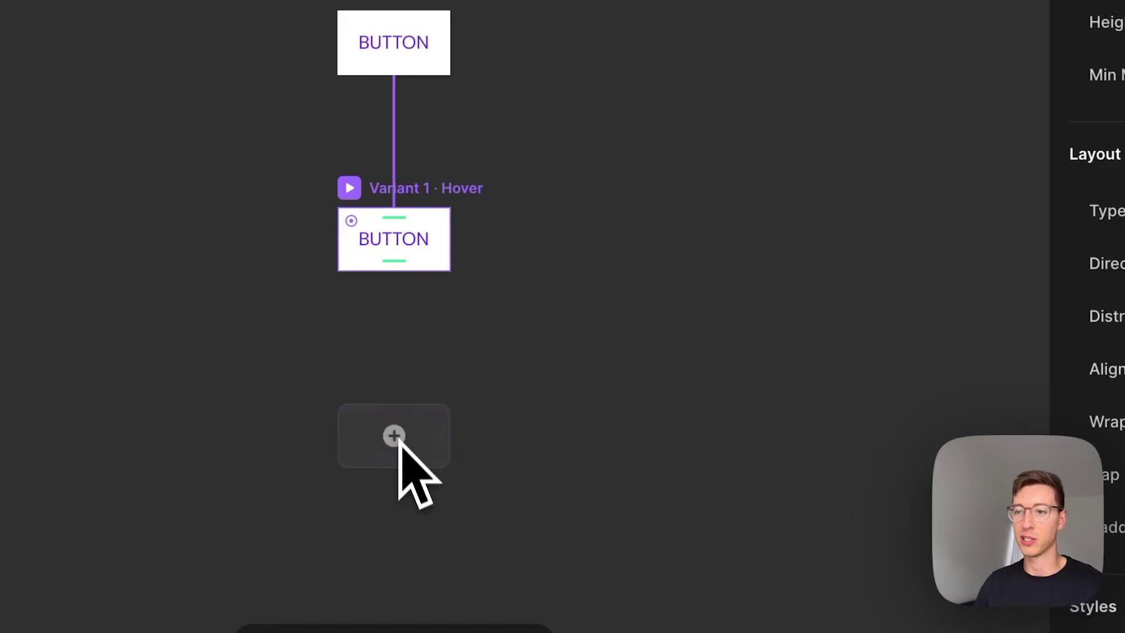
Step: Set the distribution of the Hover variant's inner Rows stack to End and return to the Home page
{"action": "left_click", "coordinate": [371, 240]}
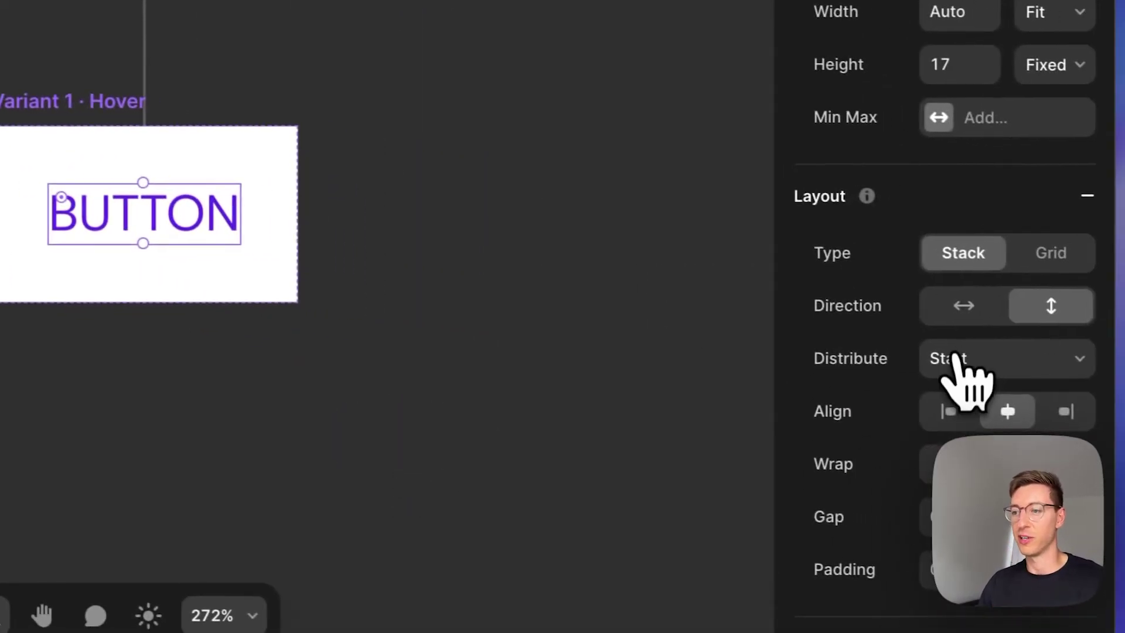
{"action": "left_click", "coordinate": [961, 358]}
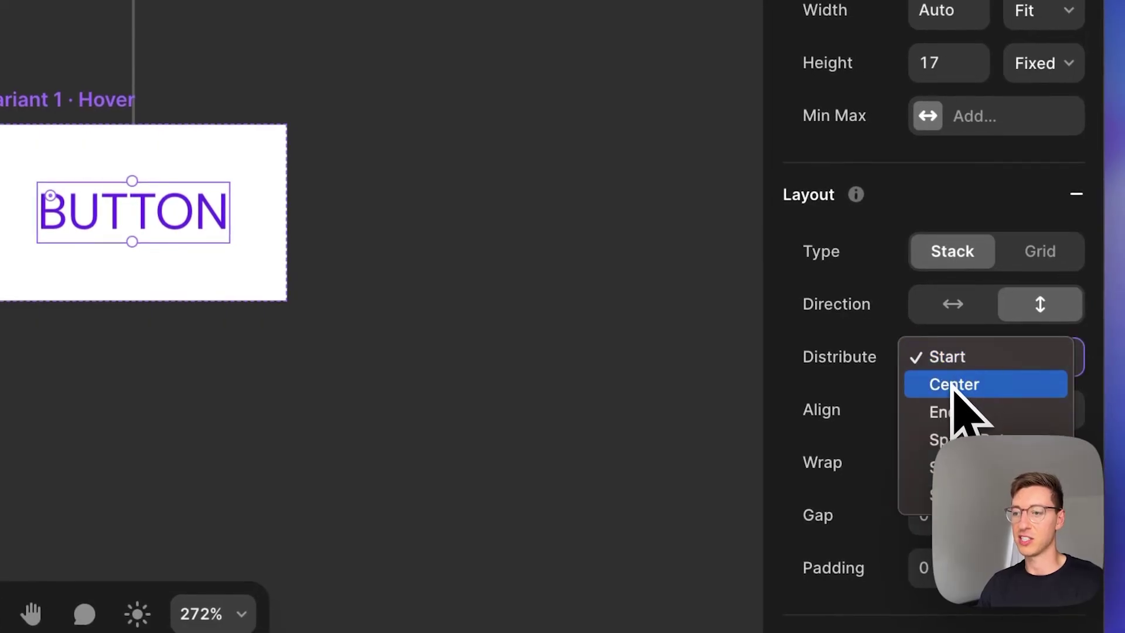
{"action": "left_click", "coordinate": [946, 410]}
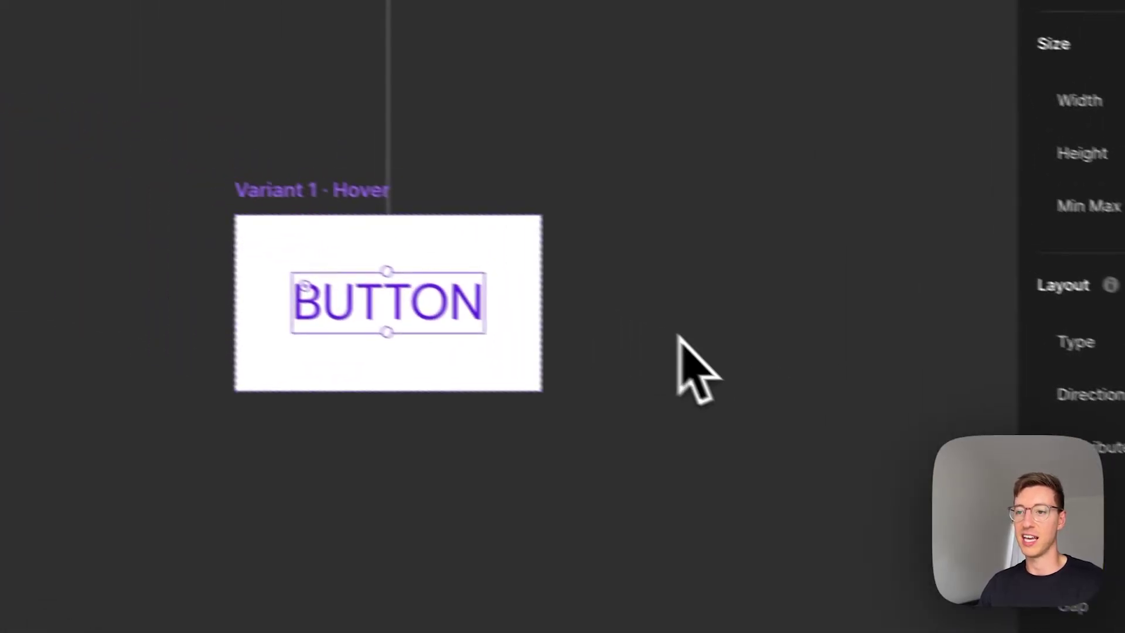
{"action": "scroll", "coordinate": [484, 225], "scroll_direction": "up", "scroll_amount": 2}
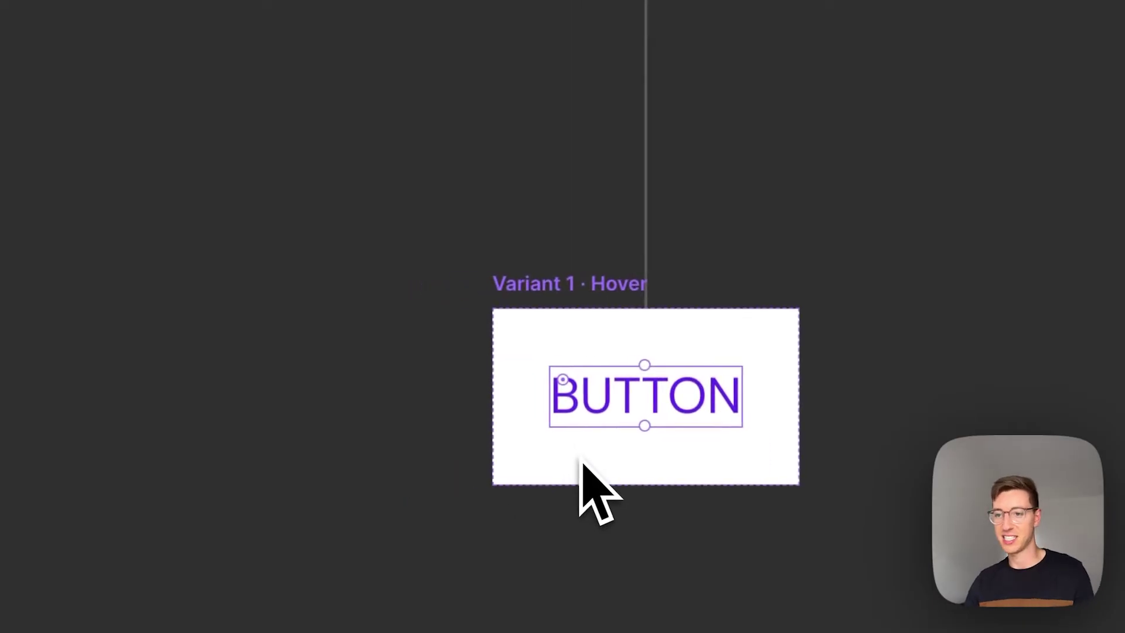
{"action": "scroll", "coordinate": [367, 478], "scroll_direction": "up", "scroll_amount": 2}
{"action": "left_click", "coordinate": [491, 118]}
{"action": "left_click", "coordinate": [469, 131]}
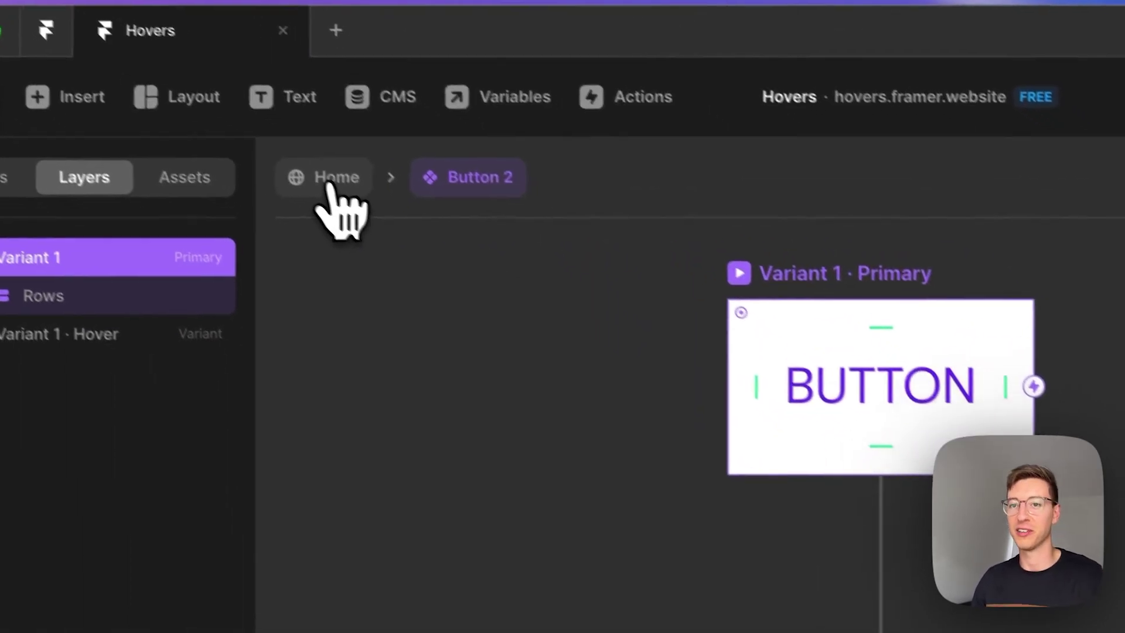
{"action": "left_click", "coordinate": [323, 179]}
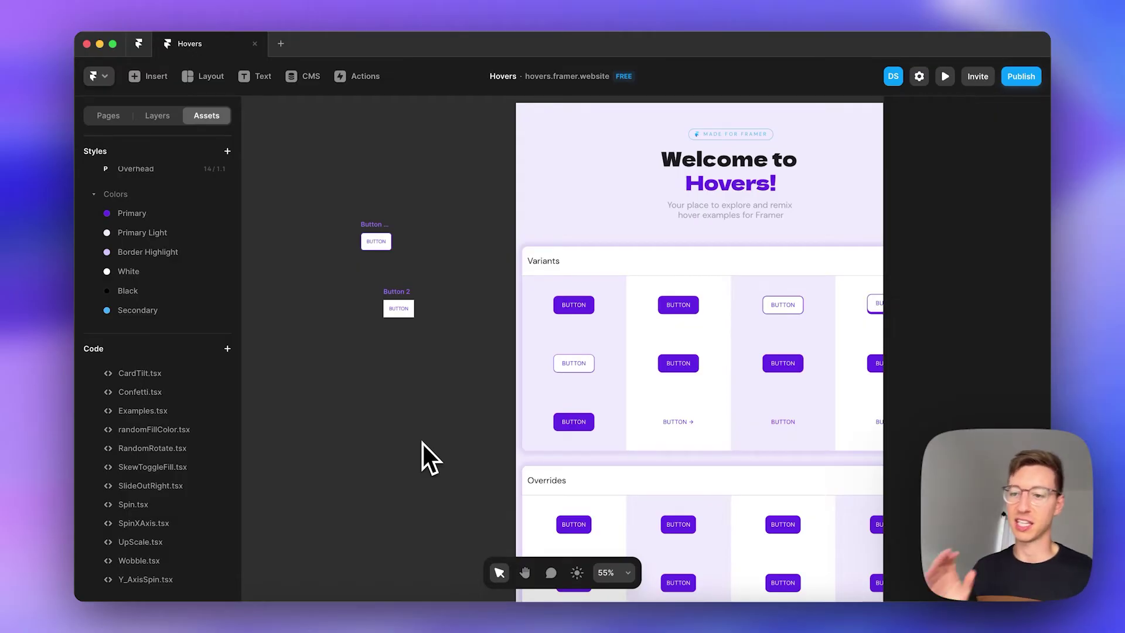
Step: Preview the Desktop page and examine the hover effects of the buttons in the Overrides section
{"action": "scroll", "coordinate": [503, 331], "scroll_direction": "up", "scroll_amount": 5}
{"action": "scroll", "coordinate": [504, 332], "scroll_direction": "right", "scroll_amount": 4}
{"action": "left_click", "coordinate": [430, 197]}
{"action": "scroll", "coordinate": [586, 375], "scroll_direction": "down", "scroll_amount": 10}
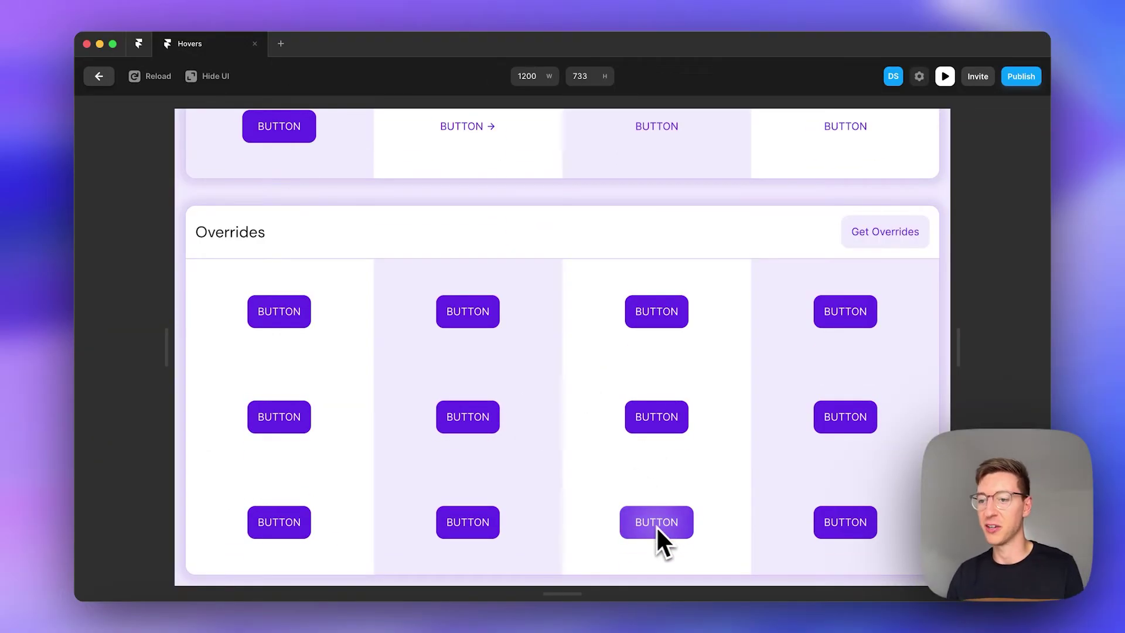
{"action": "key", "text": "Escape"}
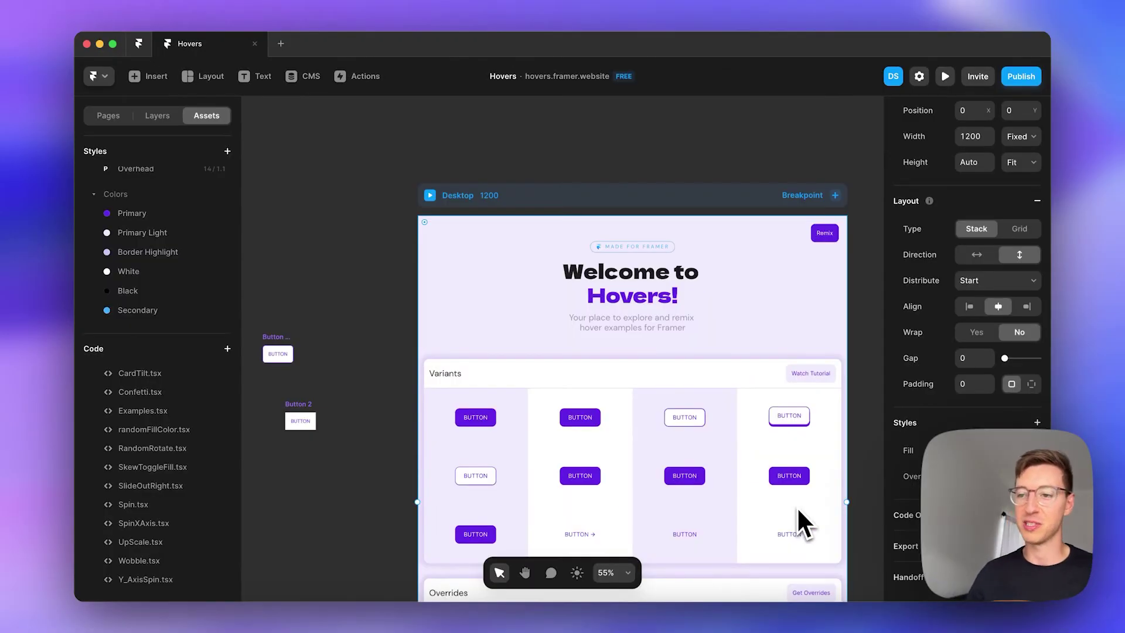
{"action": "scroll", "coordinate": [644, 489], "scroll_direction": "down", "scroll_amount": 5}
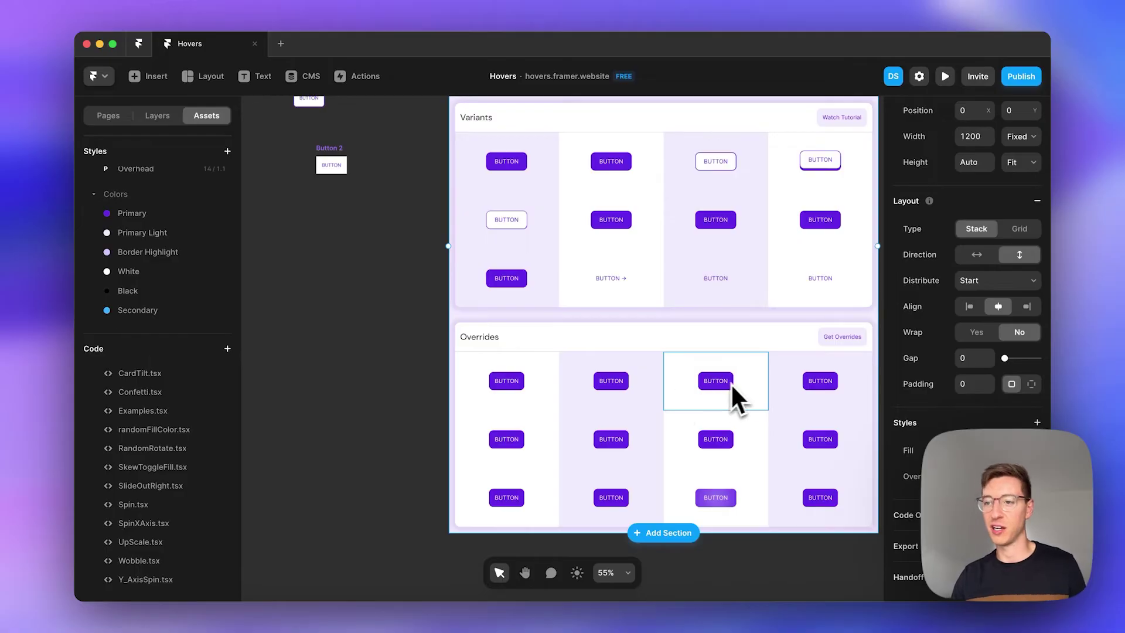
{"action": "scroll", "coordinate": [674, 380], "scroll_direction": "up", "scroll_amount": 4}
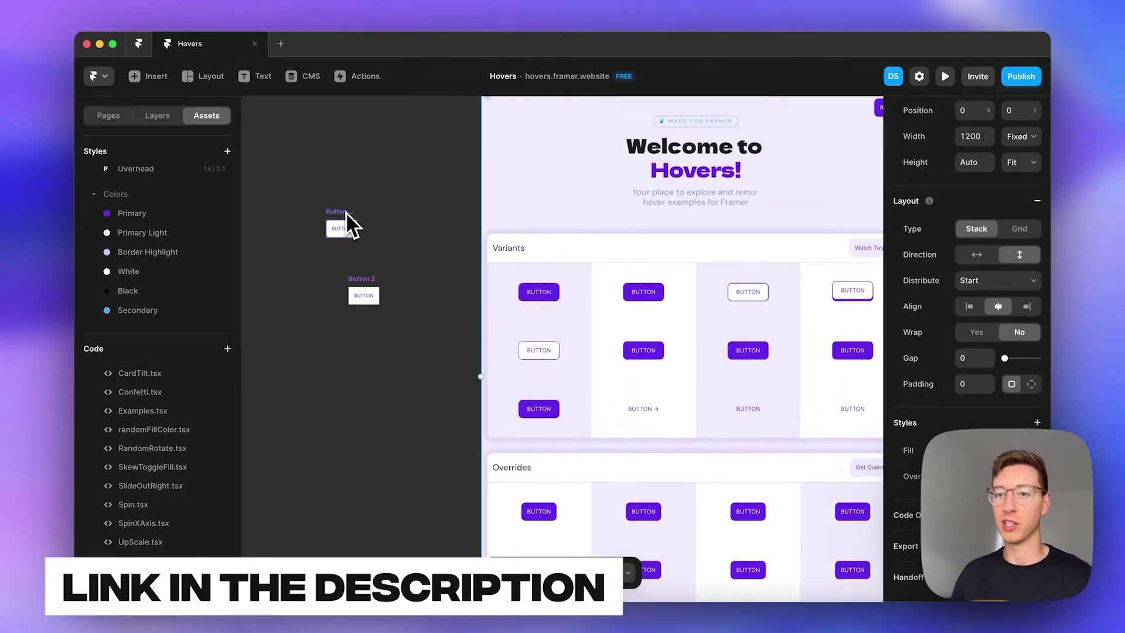
Step: Place the first button component in the page header beneath the "Welcome to Hovers!" heading and its subtitle
{"action": "left_click_drag", "start_coordinate": [347, 226], "coordinate": [678, 210]}
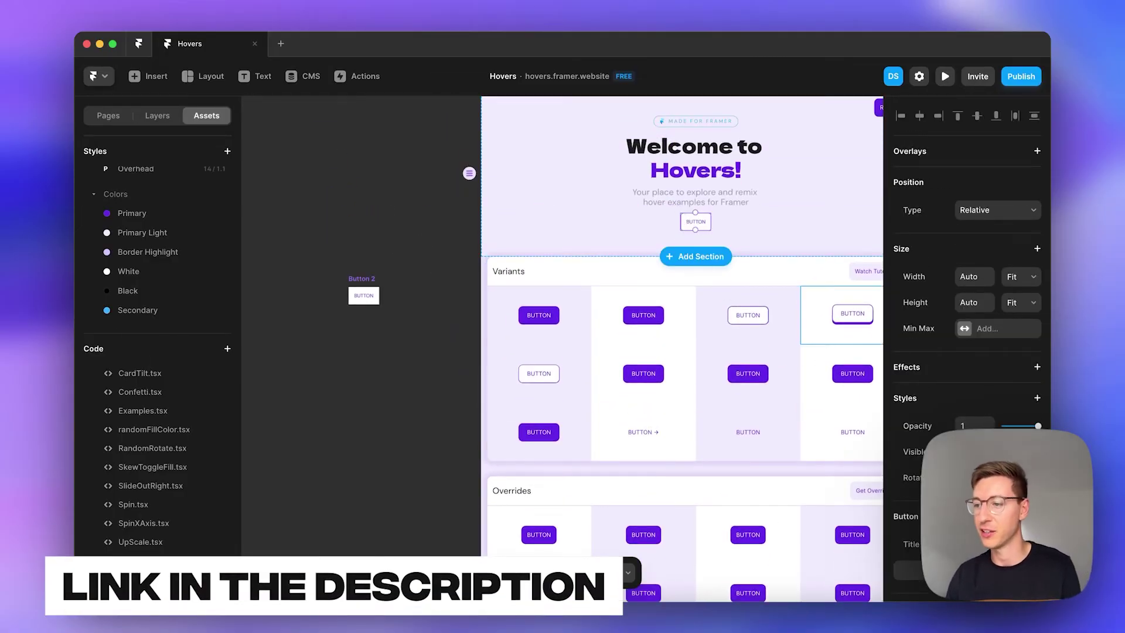
{"action": "scroll", "coordinate": [961, 451], "scroll_direction": "down", "scroll_amount": 3}
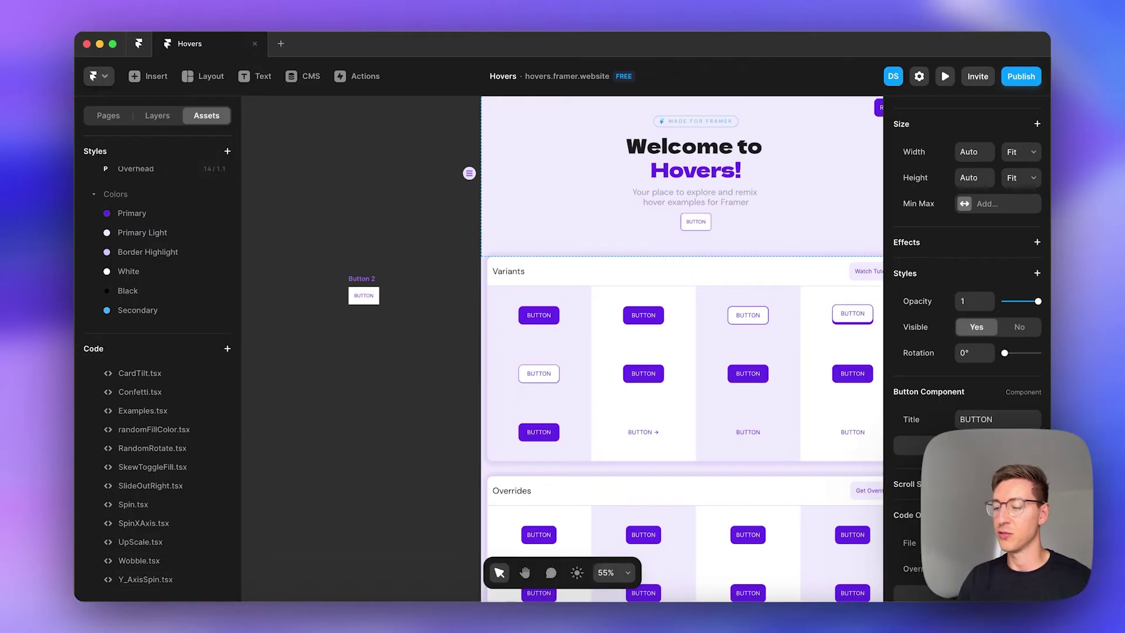
{"action": "scroll", "coordinate": [694, 228], "scroll_direction": "up", "scroll_amount": 10}
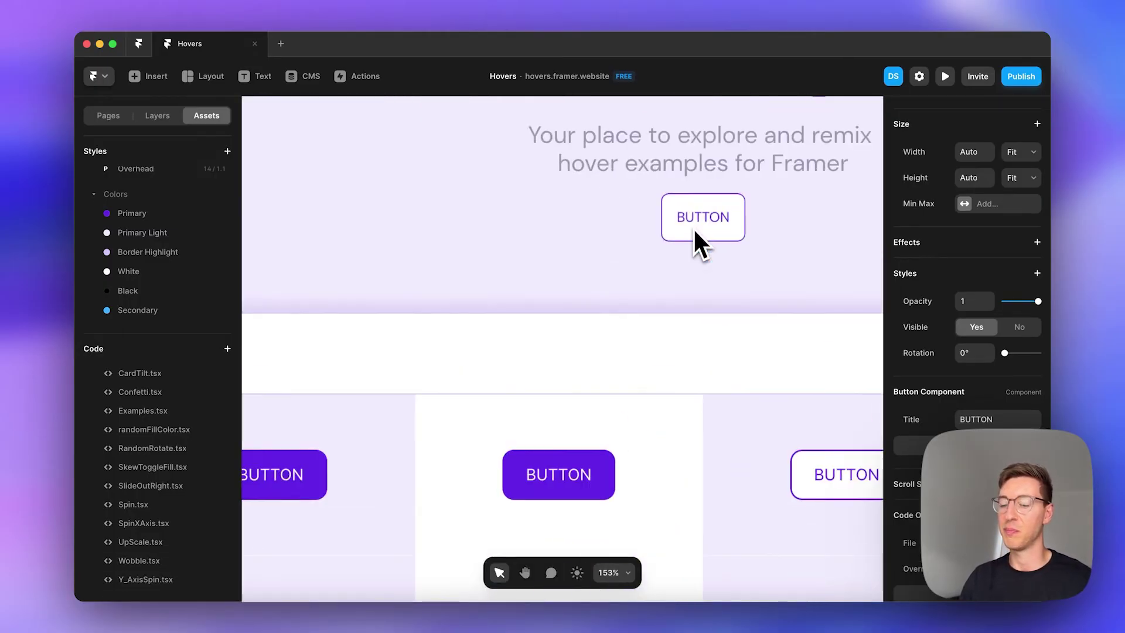
Step: Apply the wobble code override from the Wobble file to the button in the page header
{"action": "left_click", "coordinate": [990, 542]}
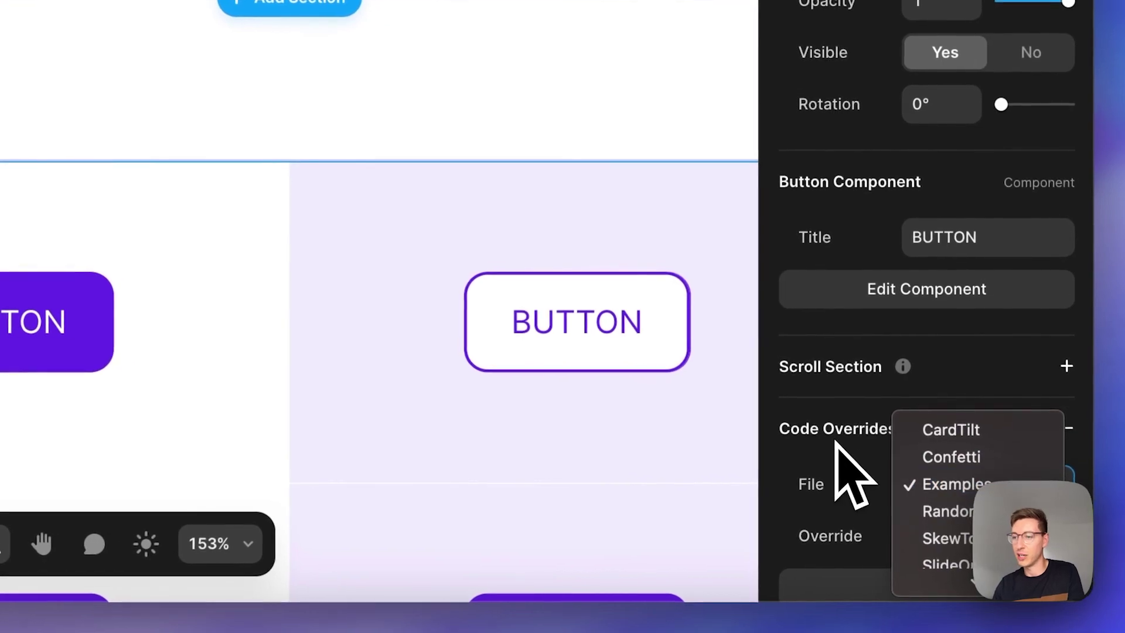
{"action": "left_click", "coordinate": [837, 444]}
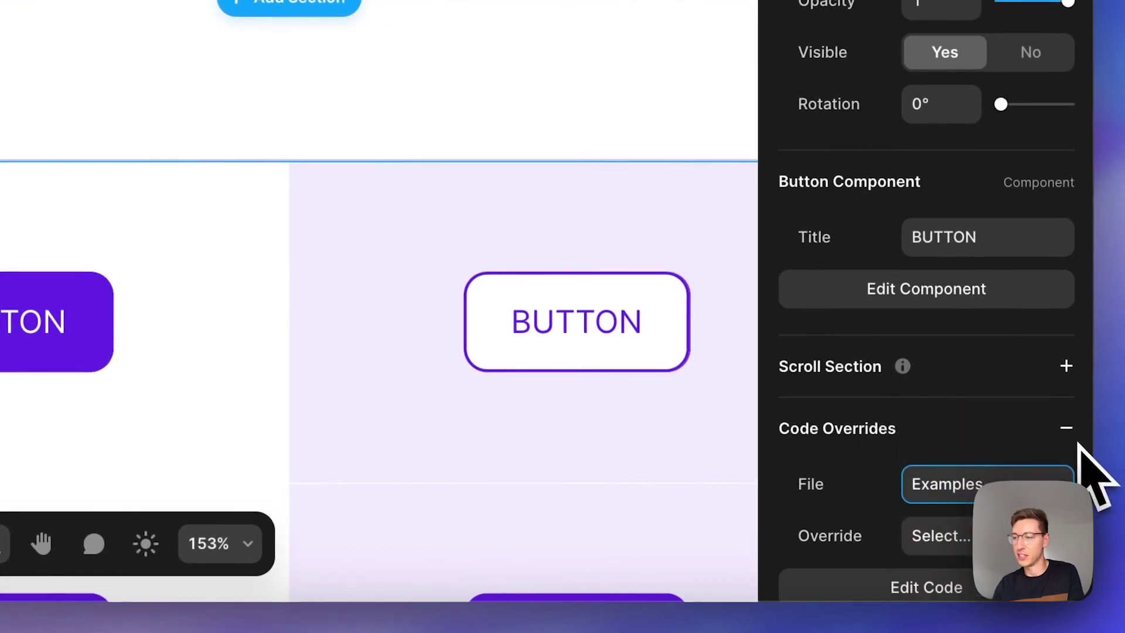
{"action": "left_click", "coordinate": [984, 483]}
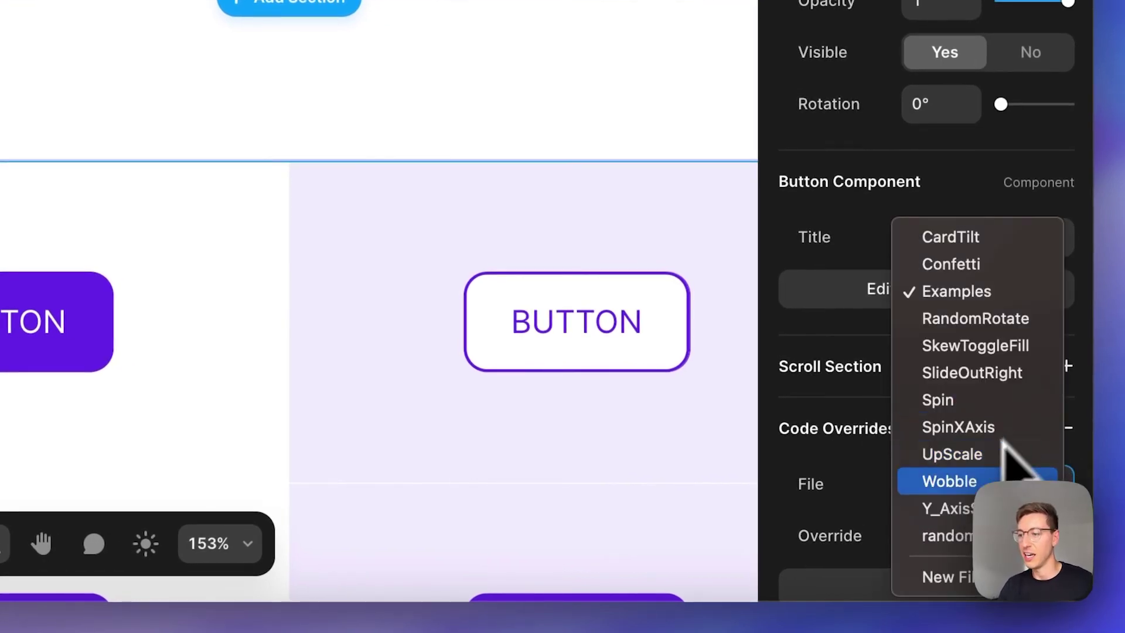
{"action": "left_click", "coordinate": [968, 482]}
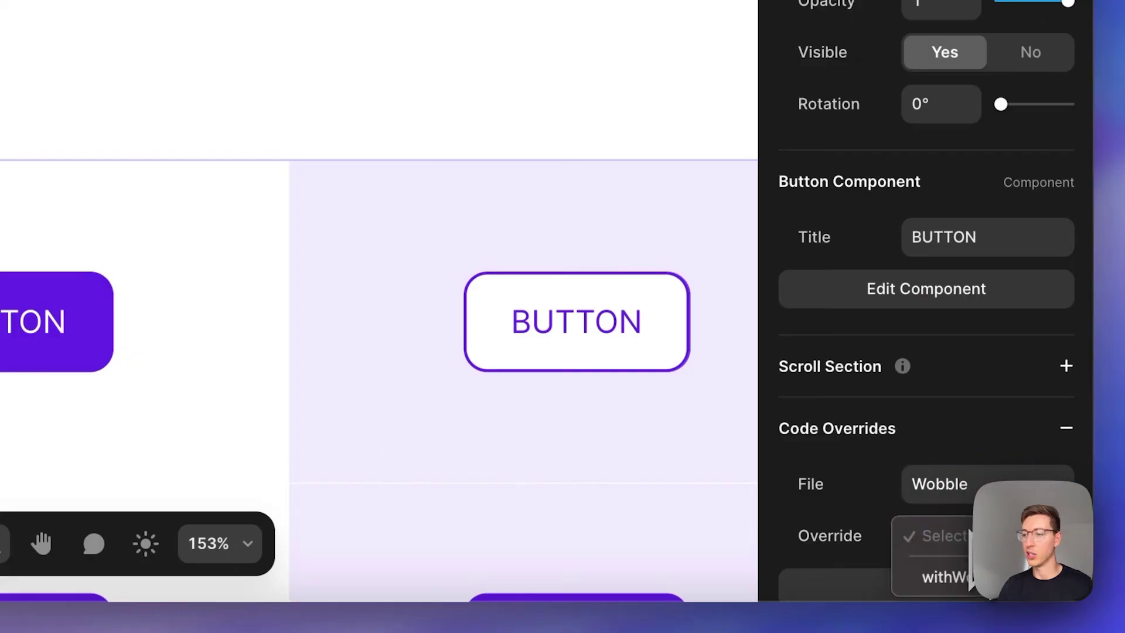
{"action": "left_click", "coordinate": [949, 580]}
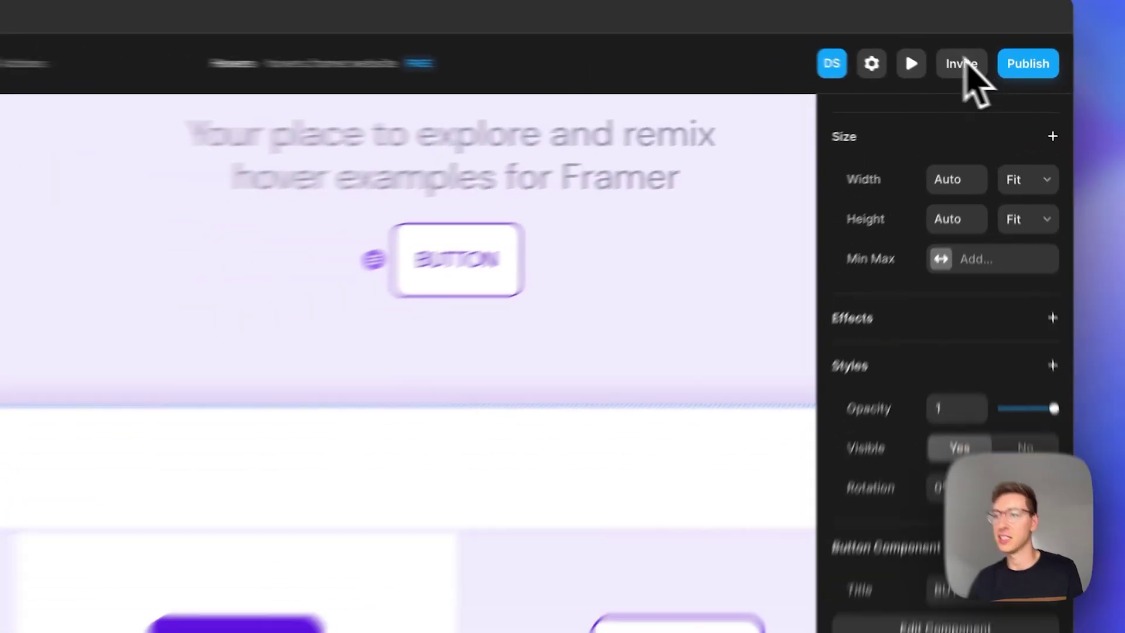
Step: Preview the page to test the header button's wobble on hover, and return to the button on the canvas
{"action": "left_click", "coordinate": [942, 76]}
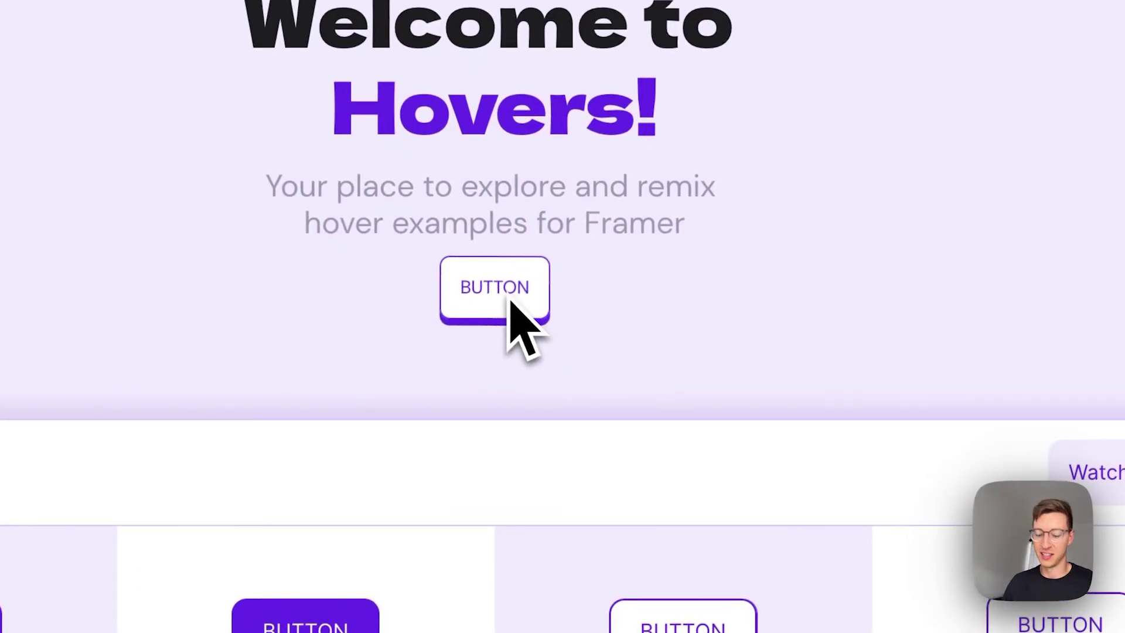
{"action": "key", "text": "Escape"}
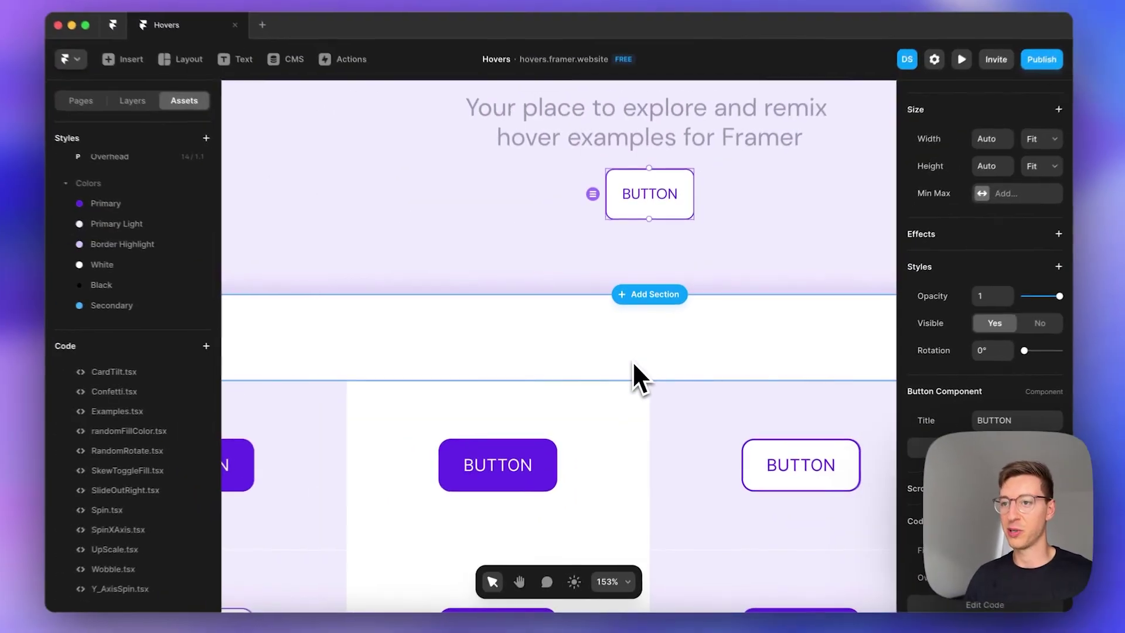
{"action": "scroll", "coordinate": [690, 358], "scroll_direction": "down", "scroll_amount": 5}
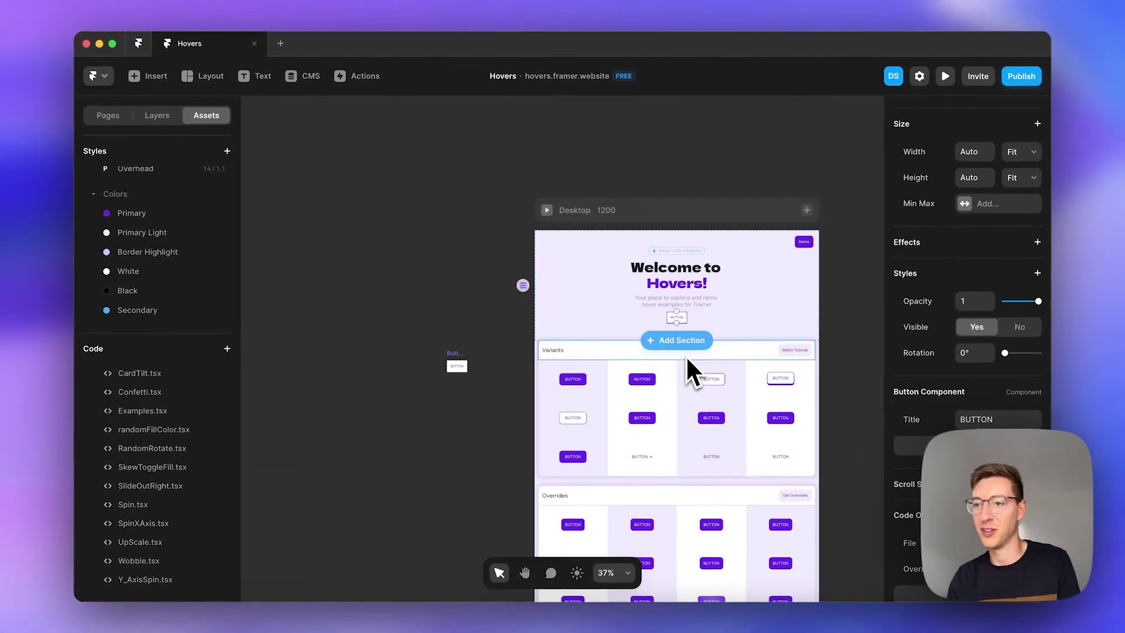
{"action": "scroll", "coordinate": [690, 357], "scroll_direction": "up", "scroll_amount": 3}
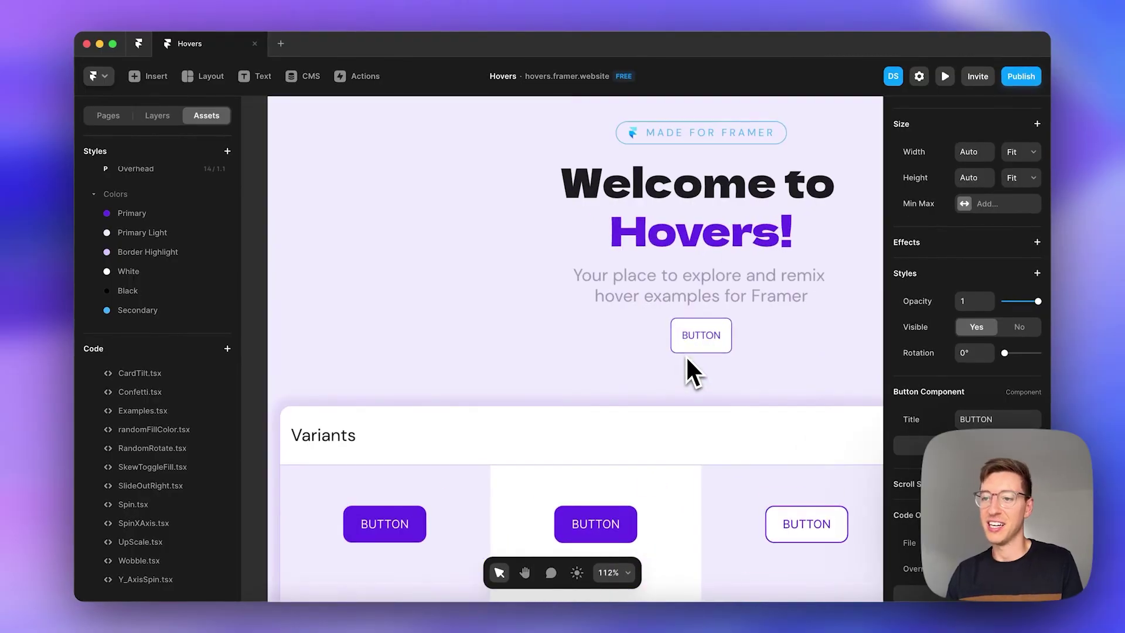
{"action": "left_click", "coordinate": [686, 358]}
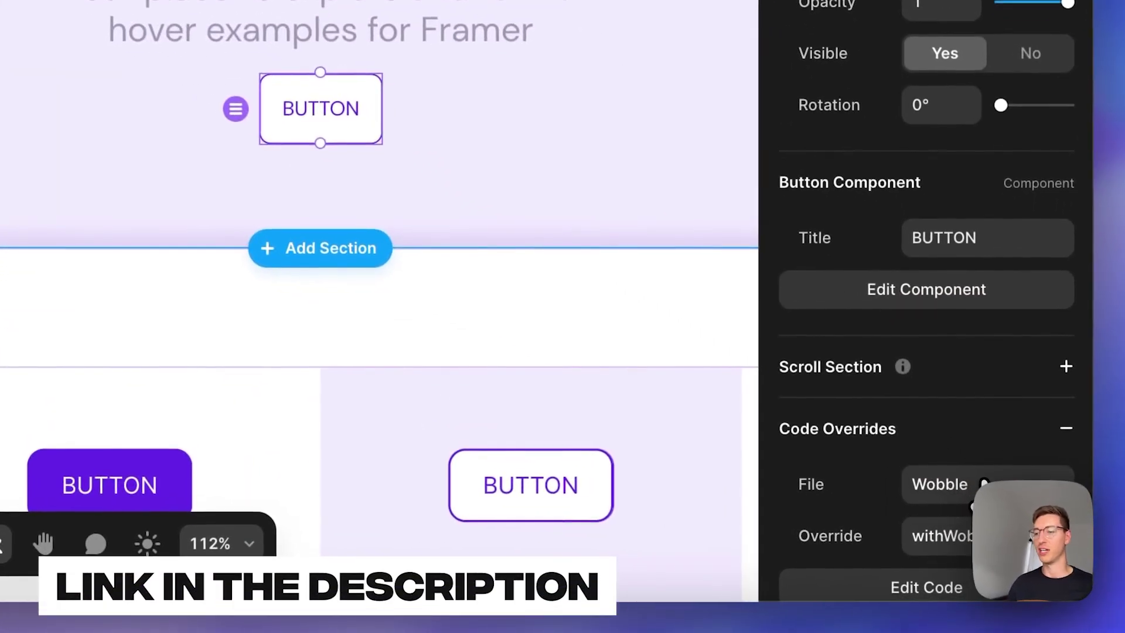
Step: Create a new override code file named Burst from the header button's code override settings
{"action": "left_click", "coordinate": [996, 541]}
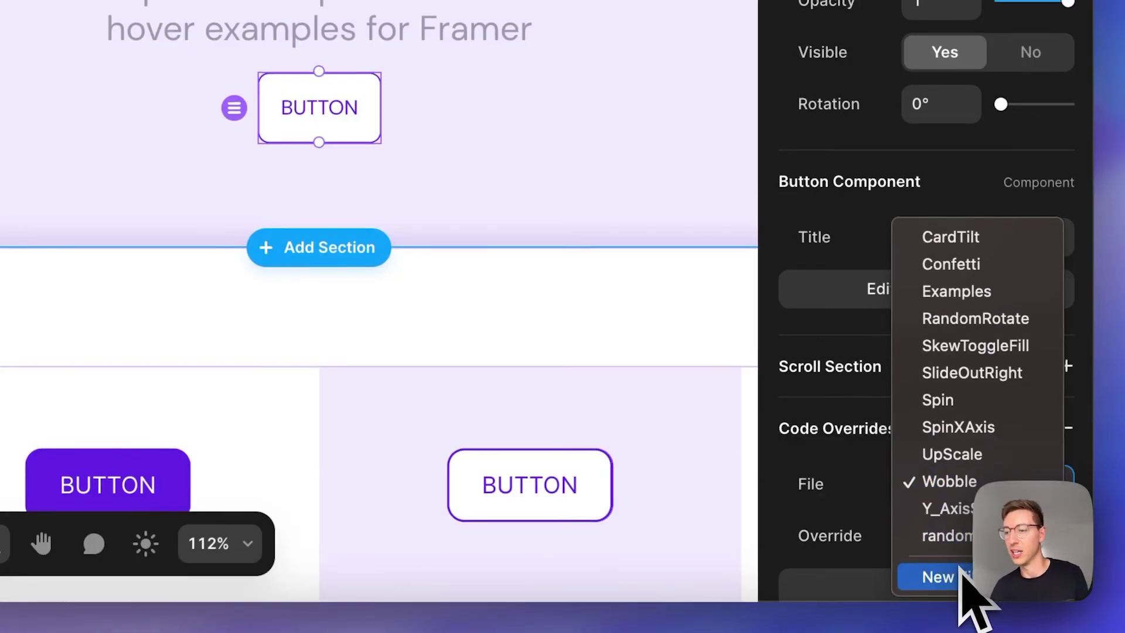
{"action": "left_click", "coordinate": [960, 571]}
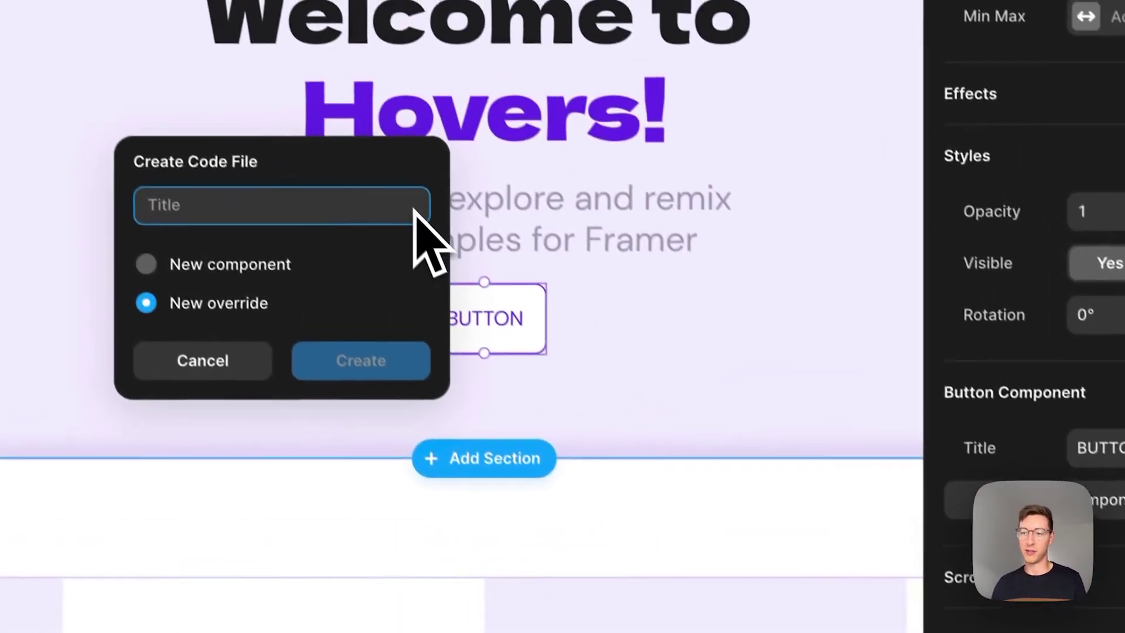
{"action": "type", "text": "Burst"}
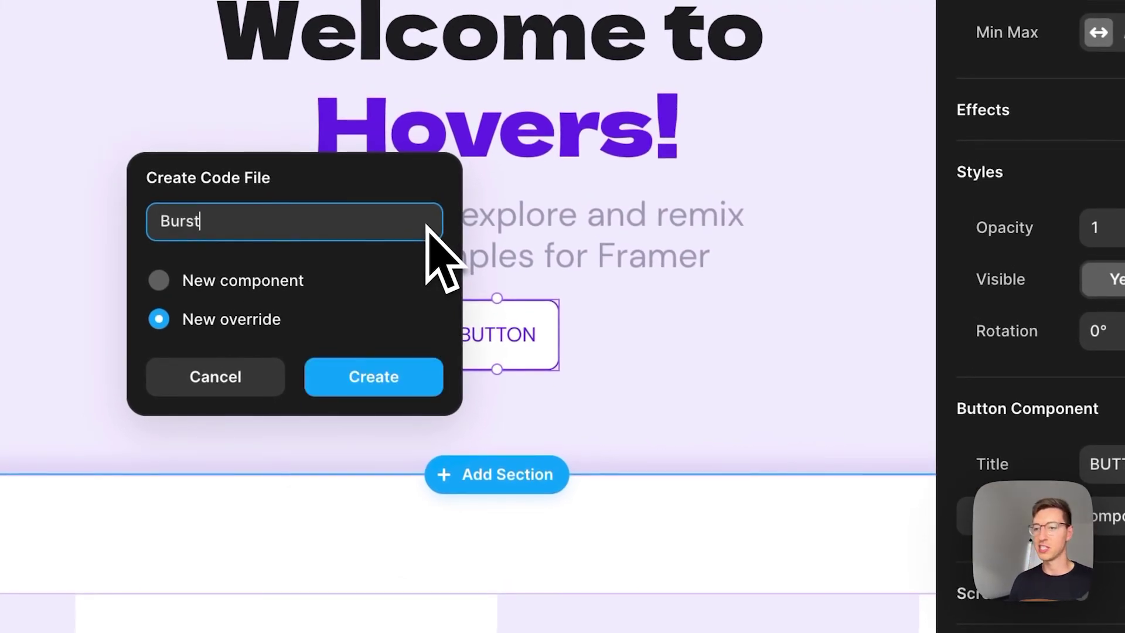
{"action": "key", "text": "Return"}
Step: Replace all the default code in Burst.tsx with the copied override code and save the file
{"action": "key", "text": "super+a"}
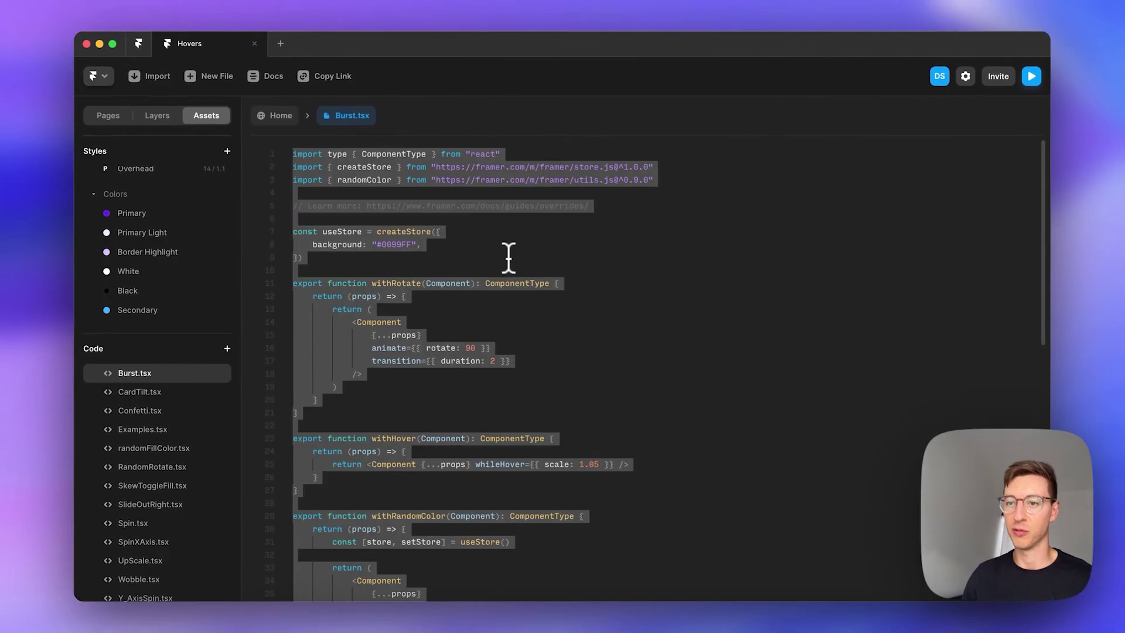
{"action": "key", "text": "BackSpace"}
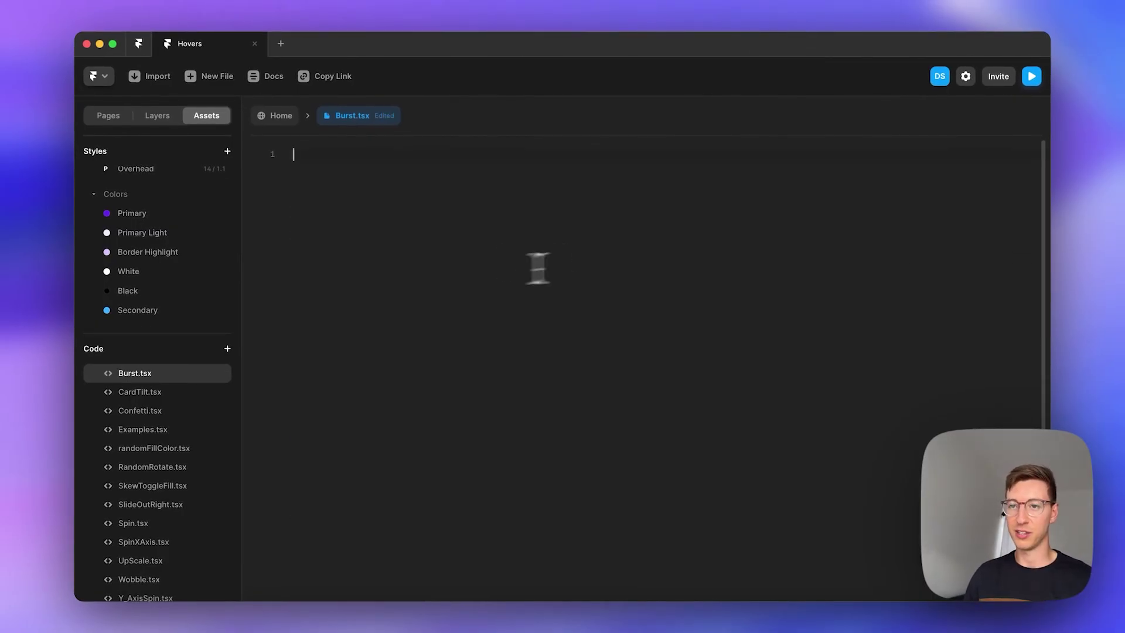
{"action": "type", "text": "v"}
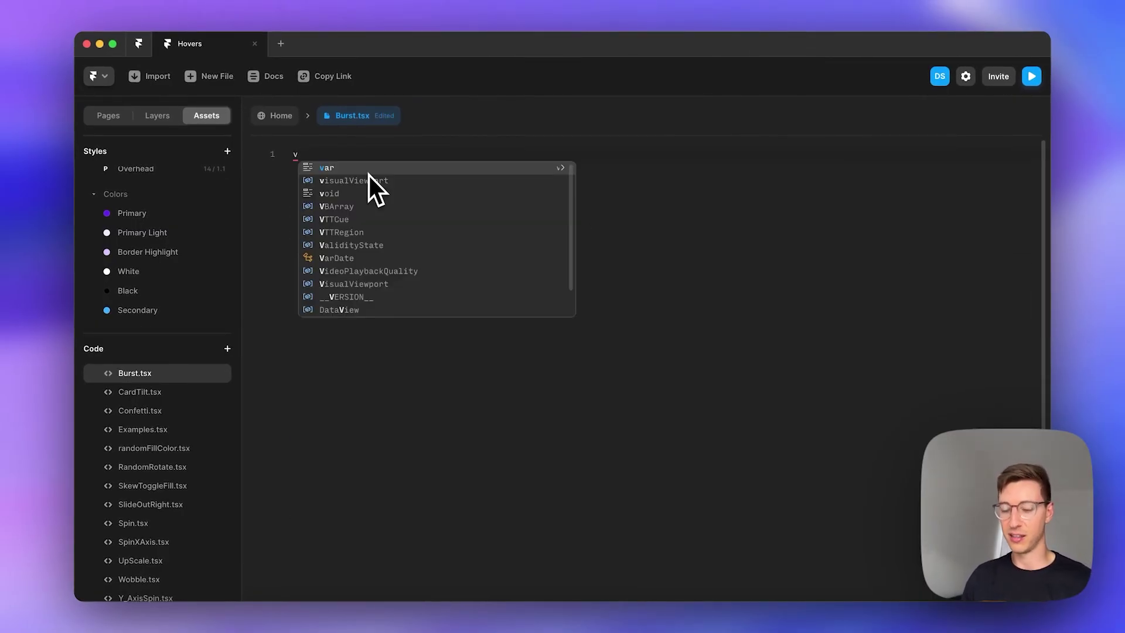
{"action": "key", "text": "BackSpace"}
{"action": "key", "text": "super+v"}
{"action": "key", "text": "super+s"}
Step: Return to the Home page and switch the header button's code override file from Wobble to Burst
{"action": "left_click", "coordinate": [277, 116]}
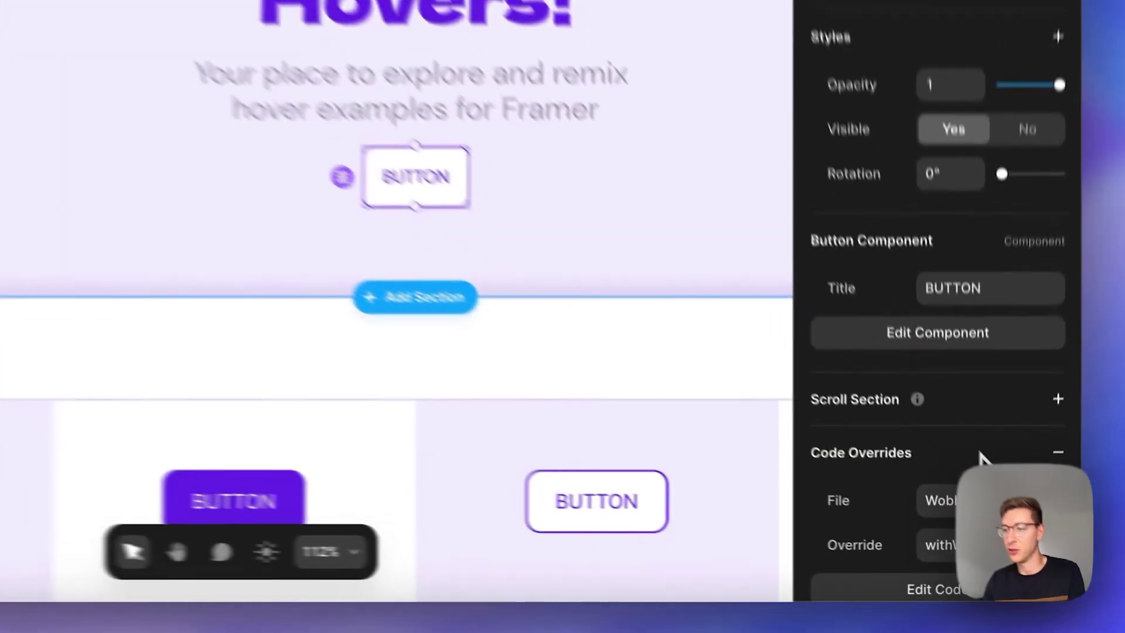
{"action": "left_click", "coordinate": [968, 545]}
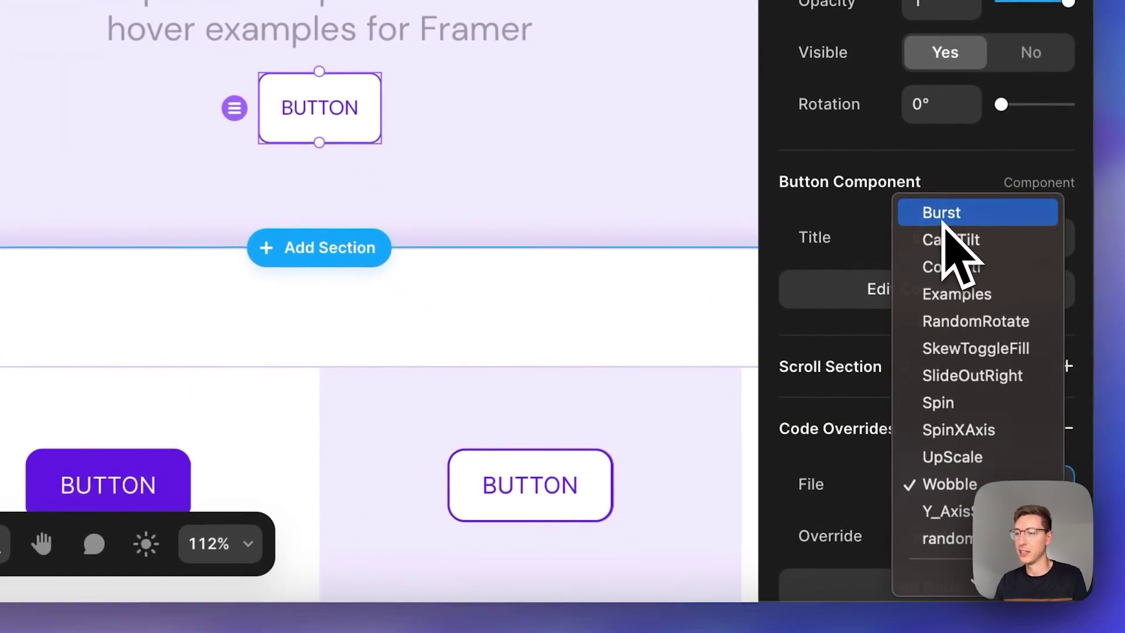
{"action": "left_click", "coordinate": [942, 221]}
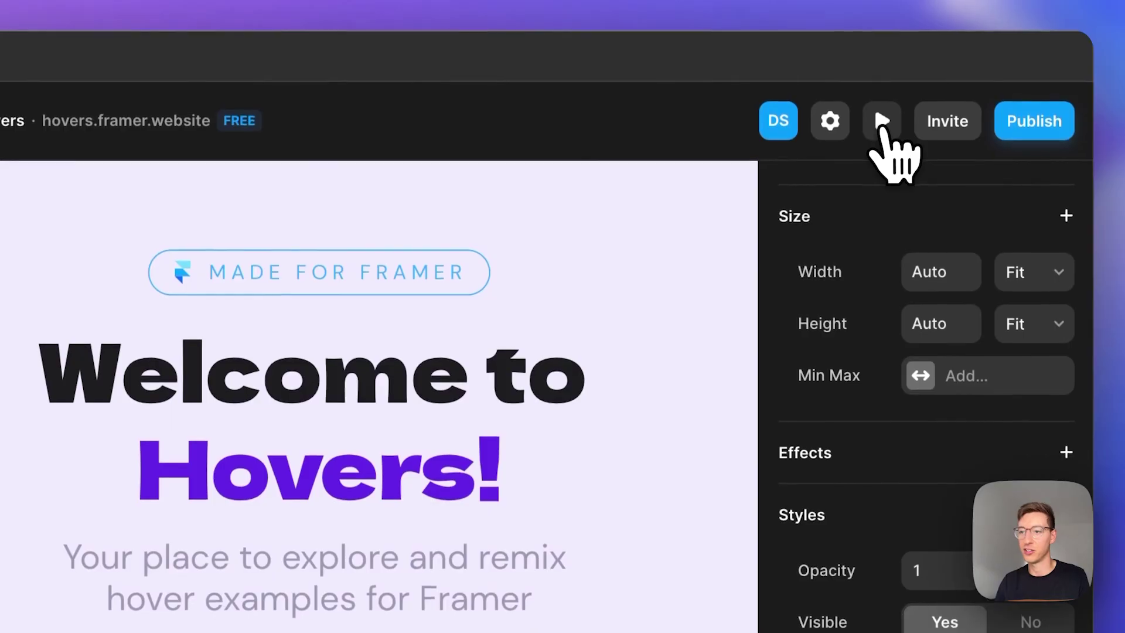
Step: Preview the page to test the Burst override on the header button, and return to the Desktop page on the canvas
{"action": "left_click", "coordinate": [882, 121]}
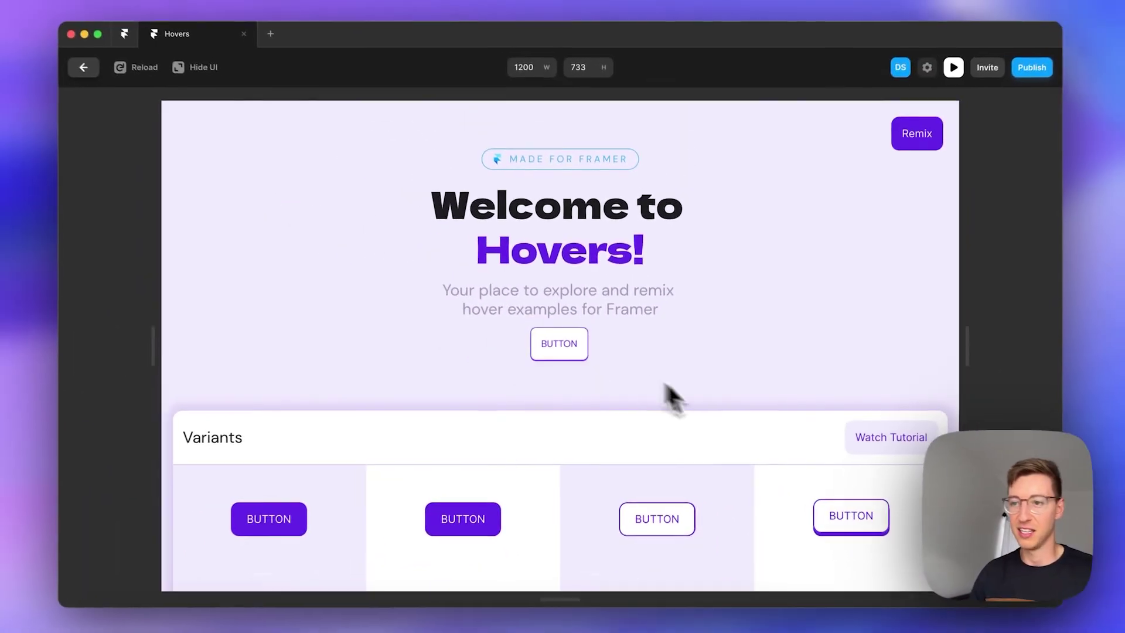
{"action": "key", "text": "Escape"}
{"action": "scroll", "coordinate": [716, 370], "scroll_direction": "down", "scroll_amount": 4}
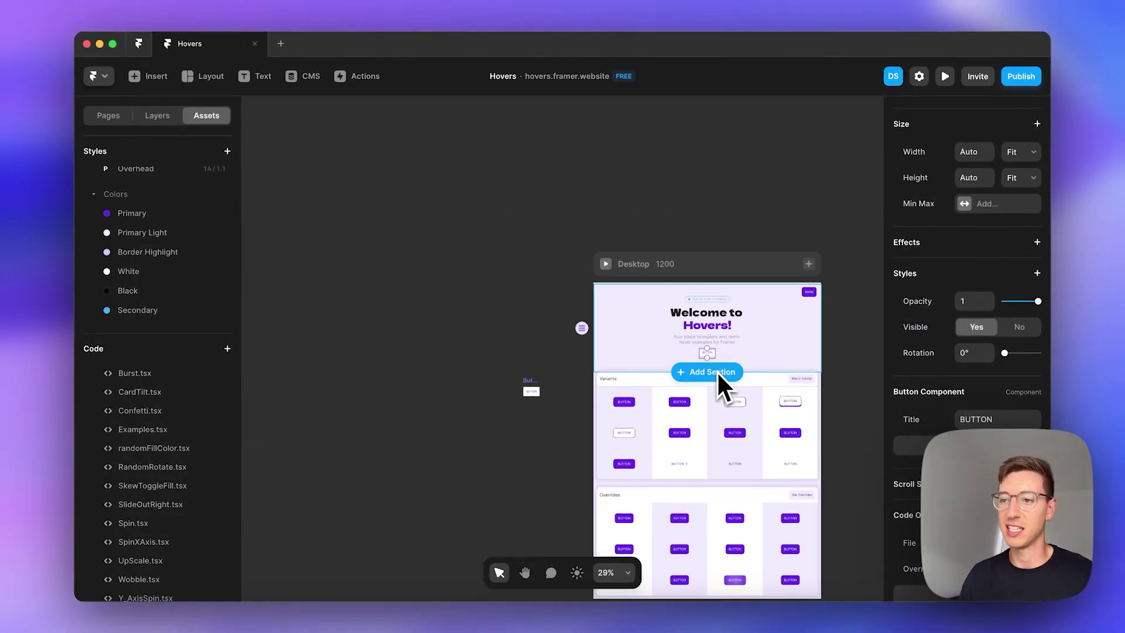
{"action": "scroll", "coordinate": [715, 370], "scroll_direction": "down", "scroll_amount": 1}
{"action": "scroll", "coordinate": [703, 366], "scroll_direction": "up", "scroll_amount": 7}
{"action": "scroll", "coordinate": [698, 364], "scroll_direction": "down", "scroll_amount": 4}
{"action": "scroll", "coordinate": [698, 364], "scroll_direction": "right", "scroll_amount": 2}
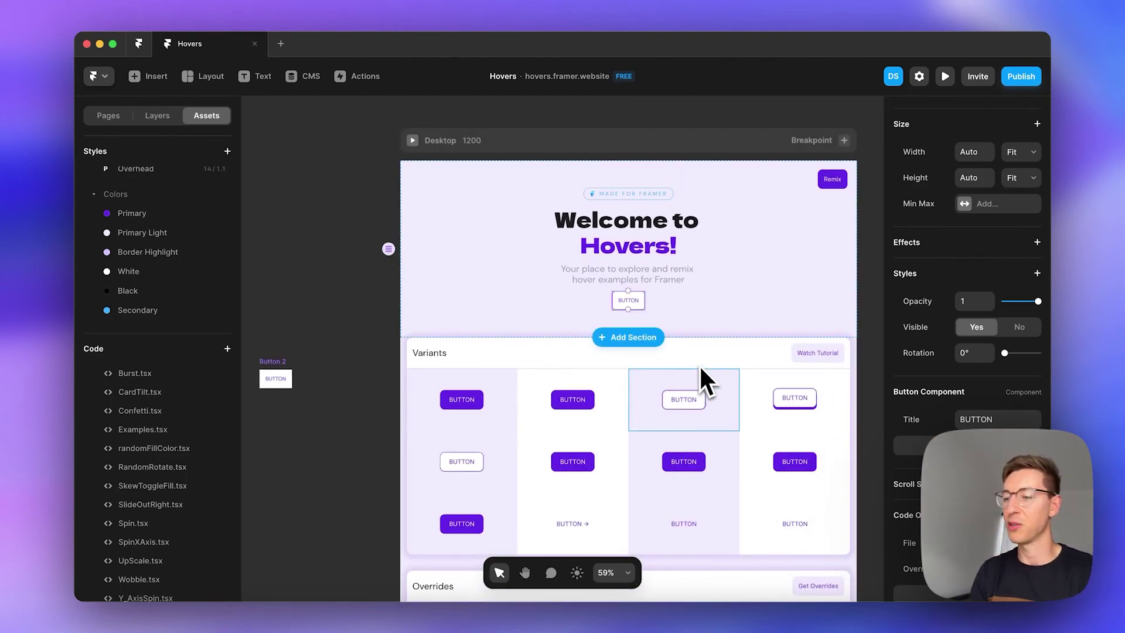